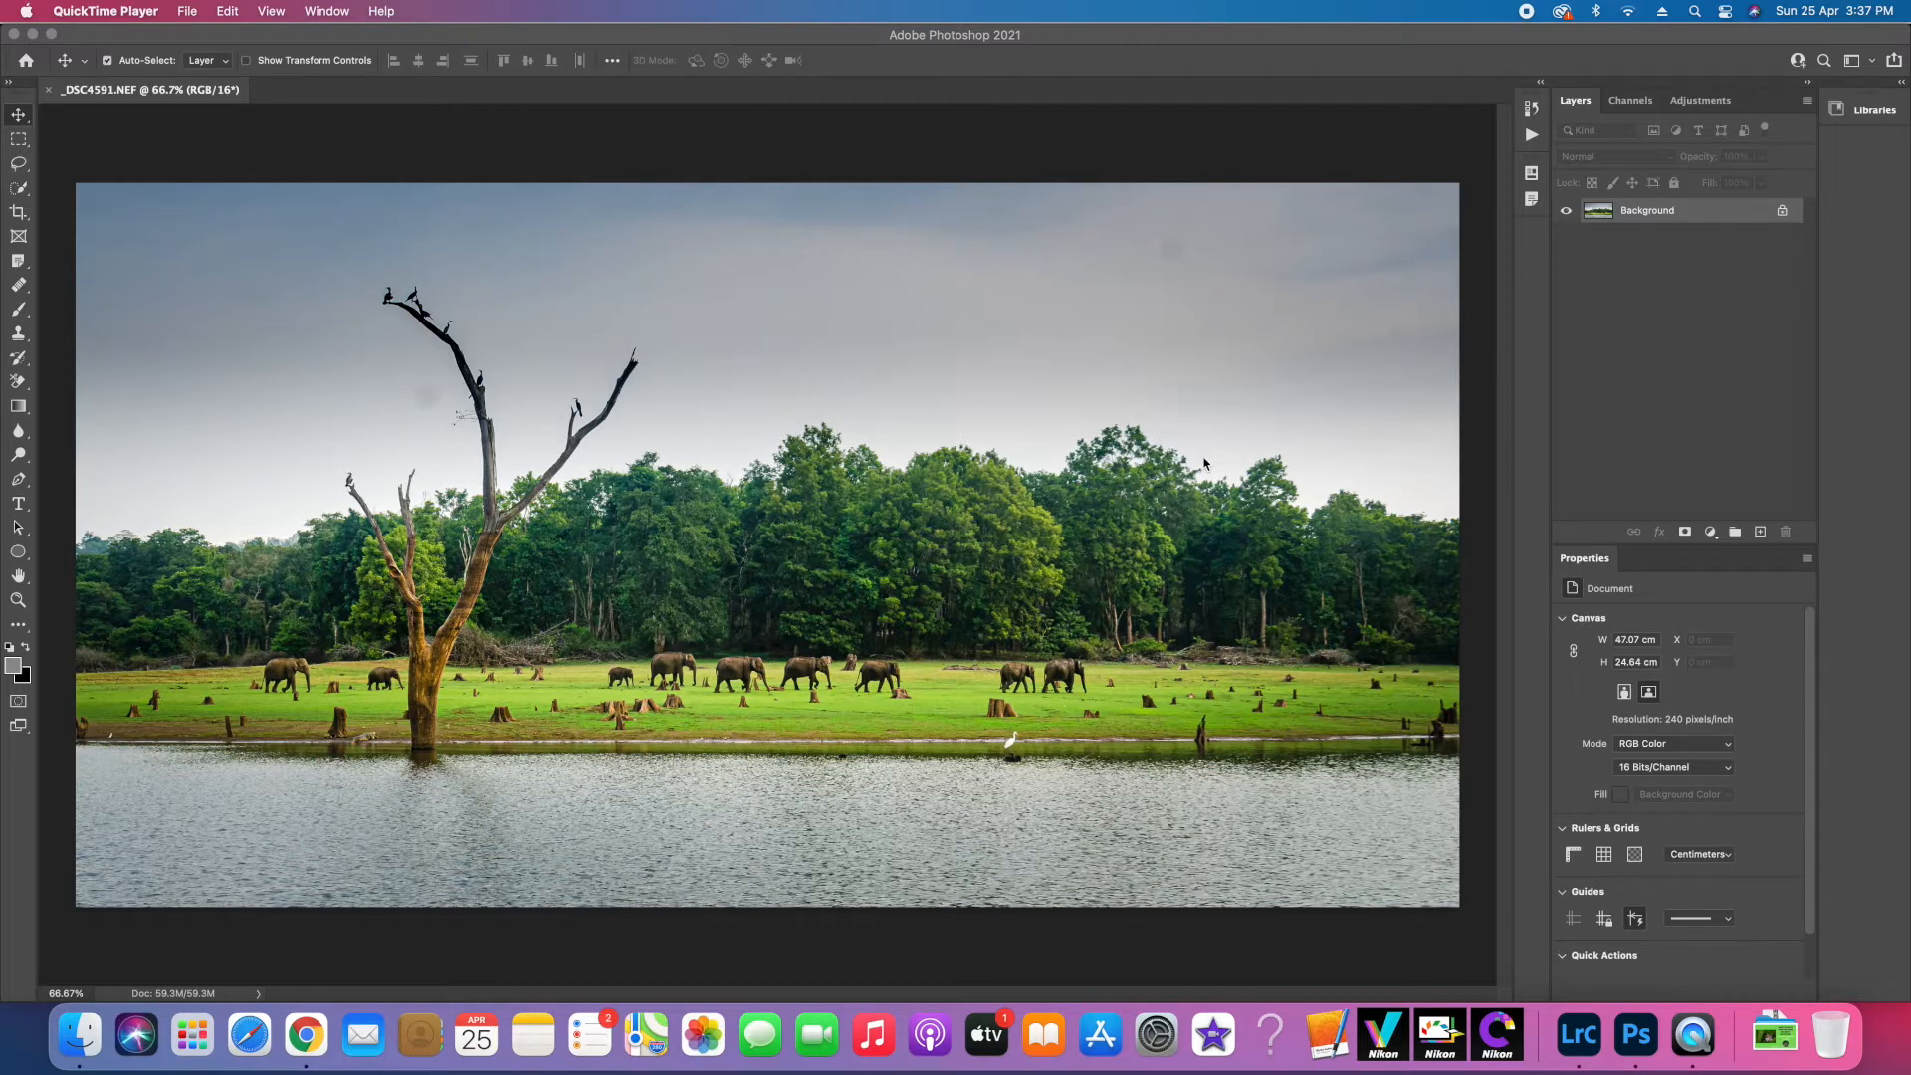
- Start Sky Replacement on the elephant landscape photo and move its dialog clear of the layers list
{"action": "left_click", "coordinate": [376, 314]}
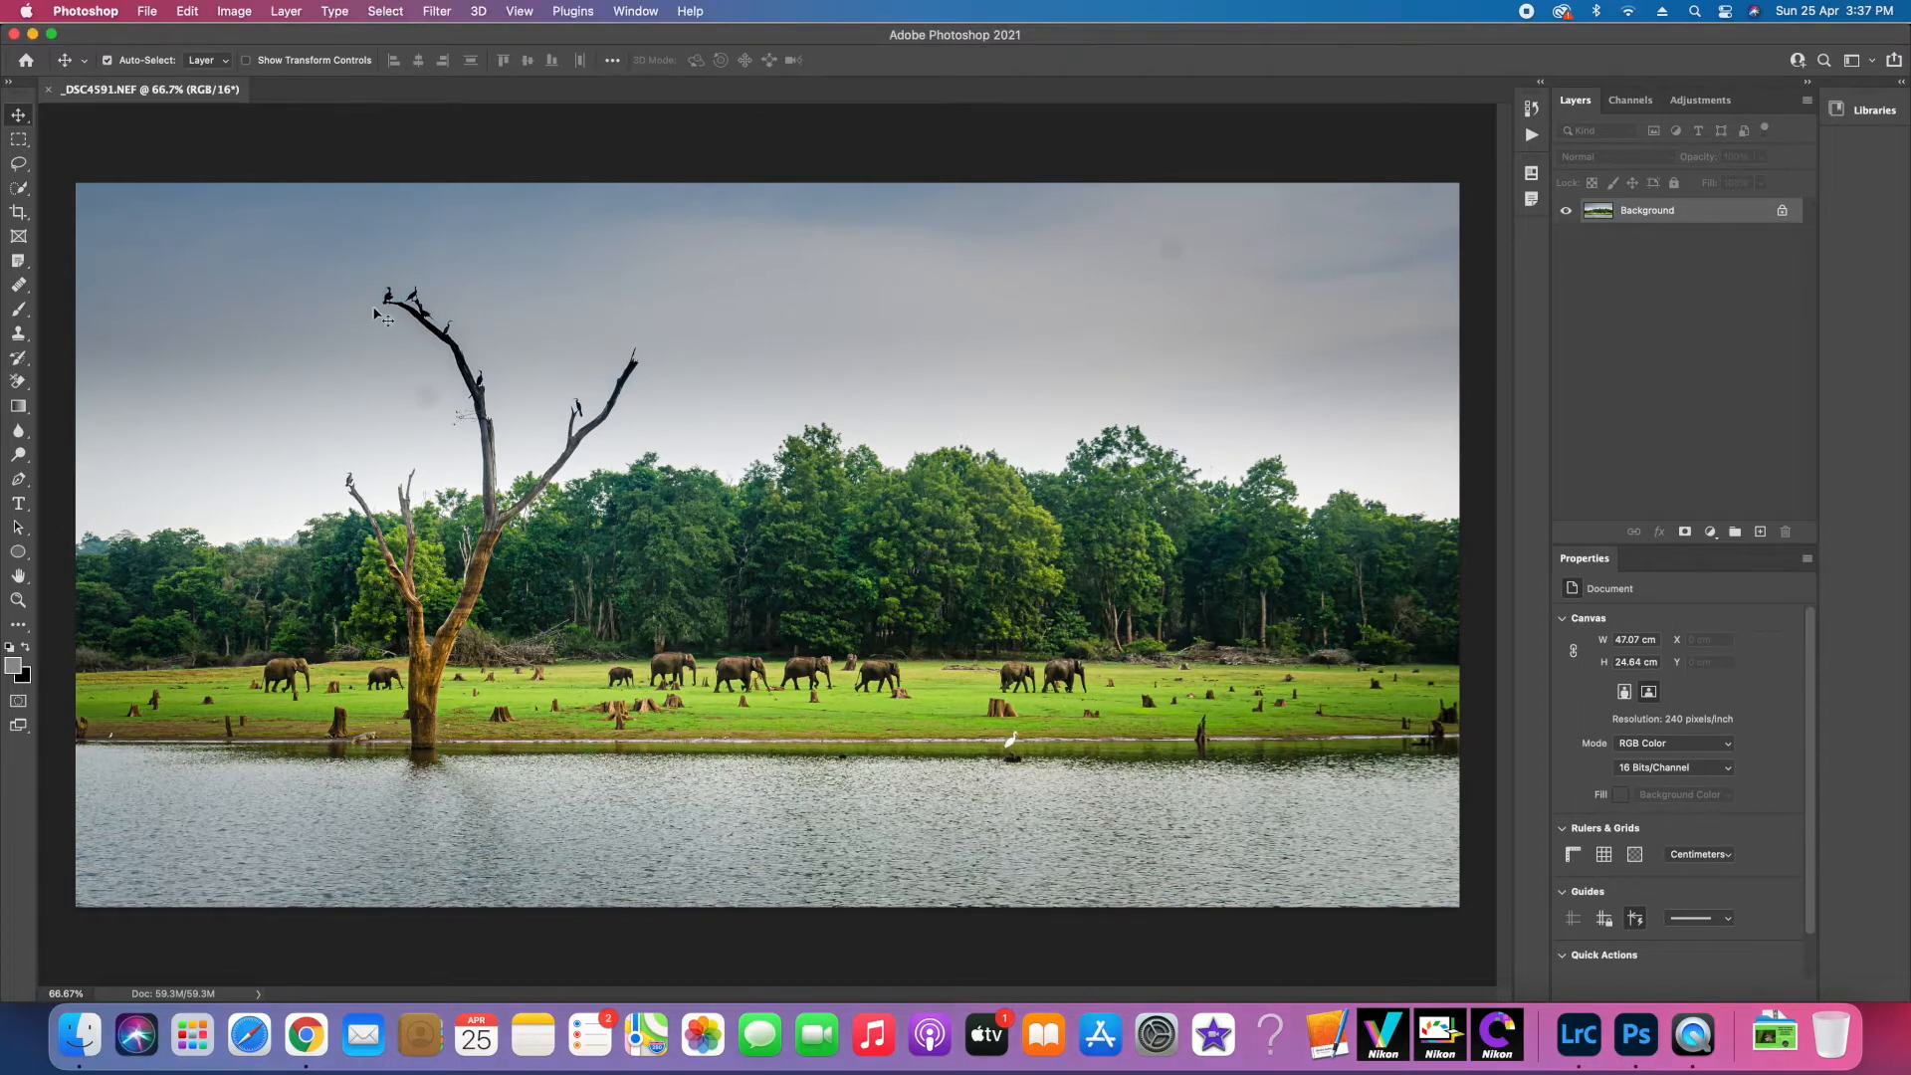
{"action": "left_click", "coordinate": [189, 14]}
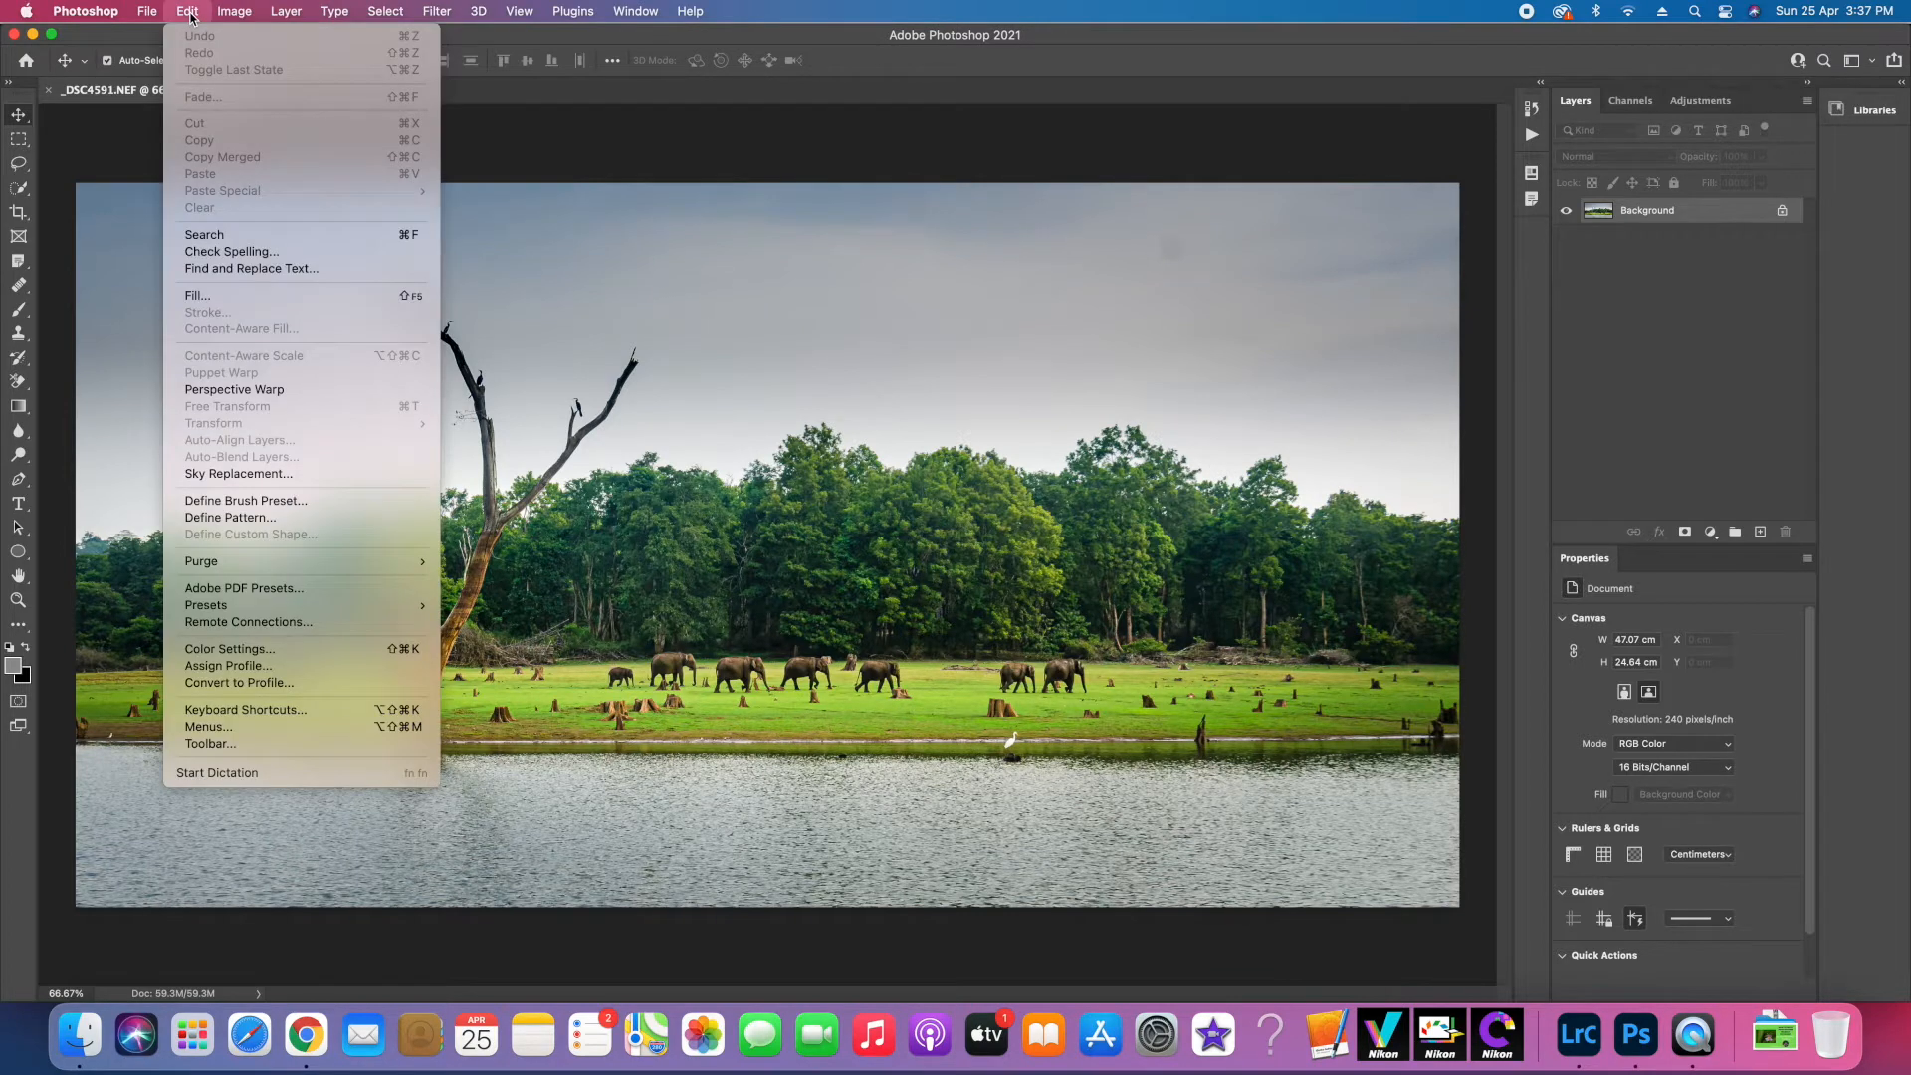
{"action": "left_click", "coordinate": [241, 474]}
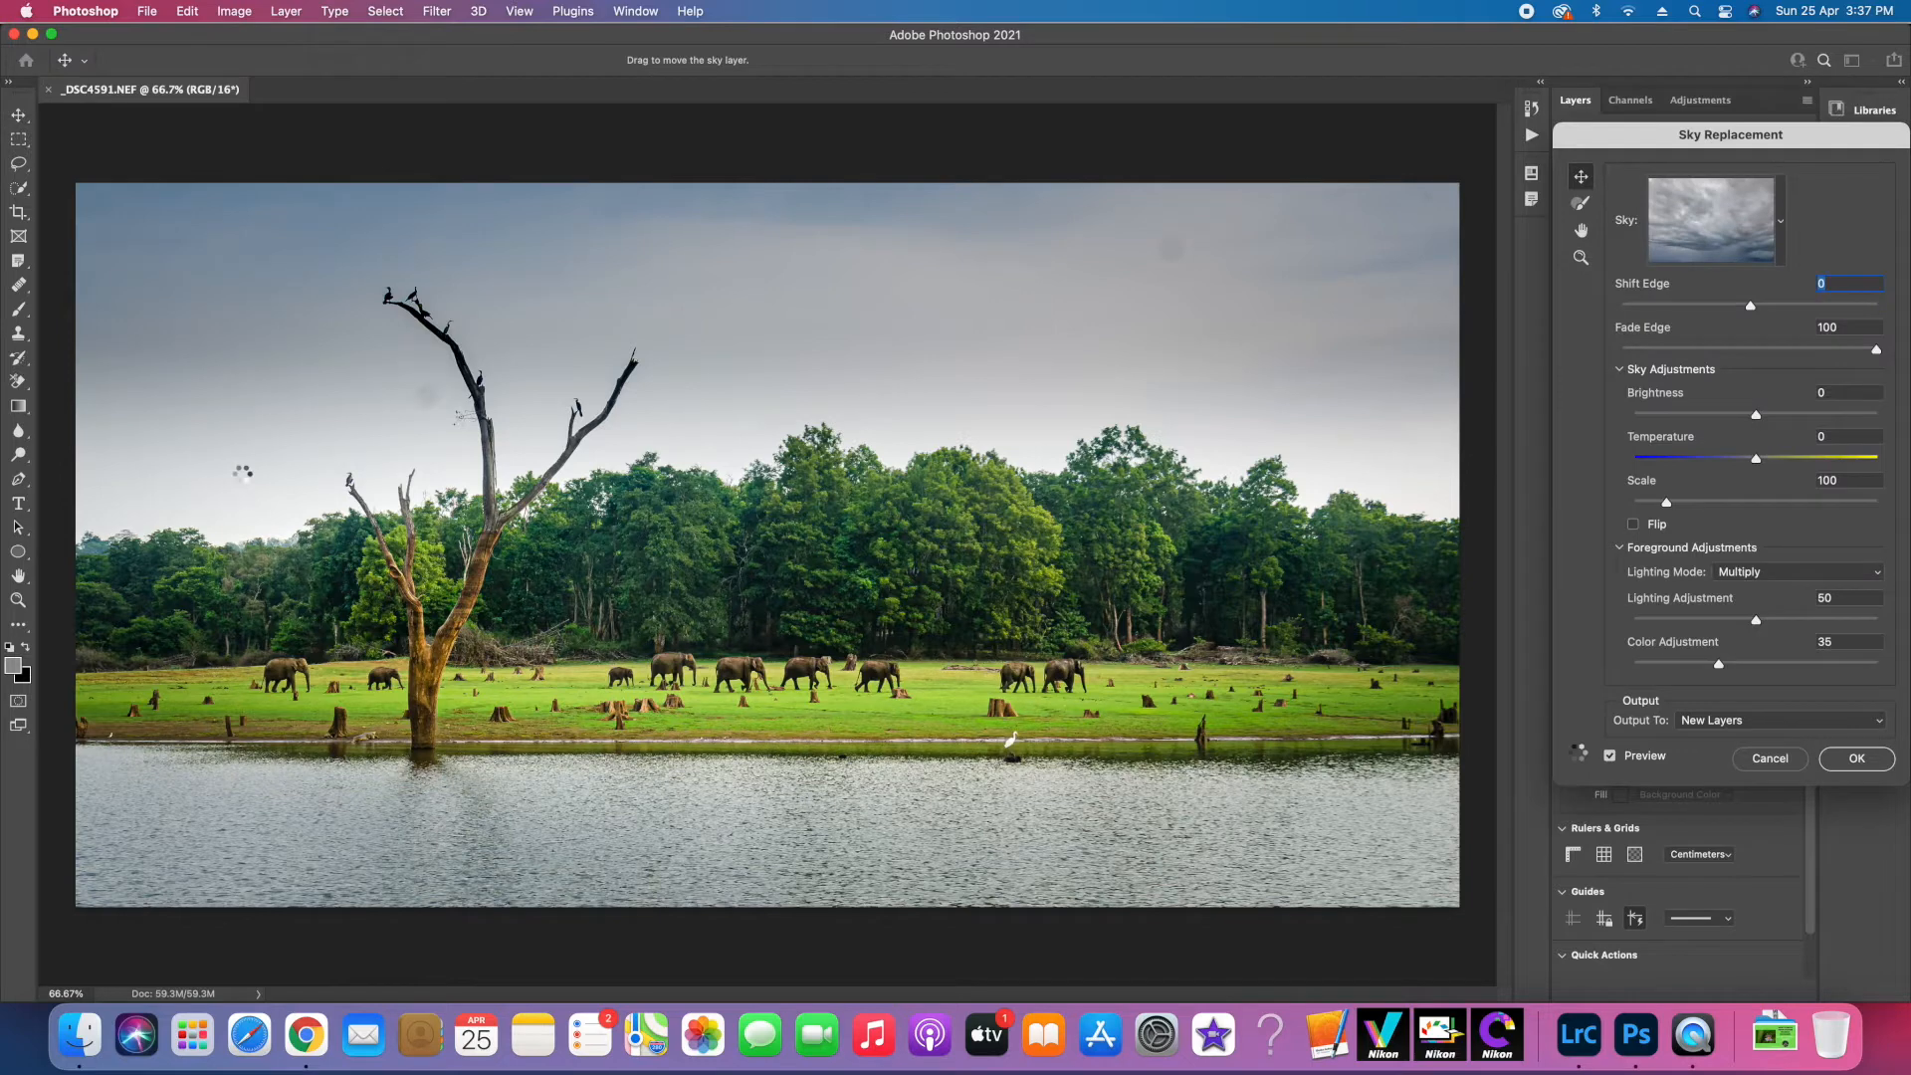
{"action": "left_click_drag", "start_coordinate": [1604, 128], "coordinate": [1359, 189]}
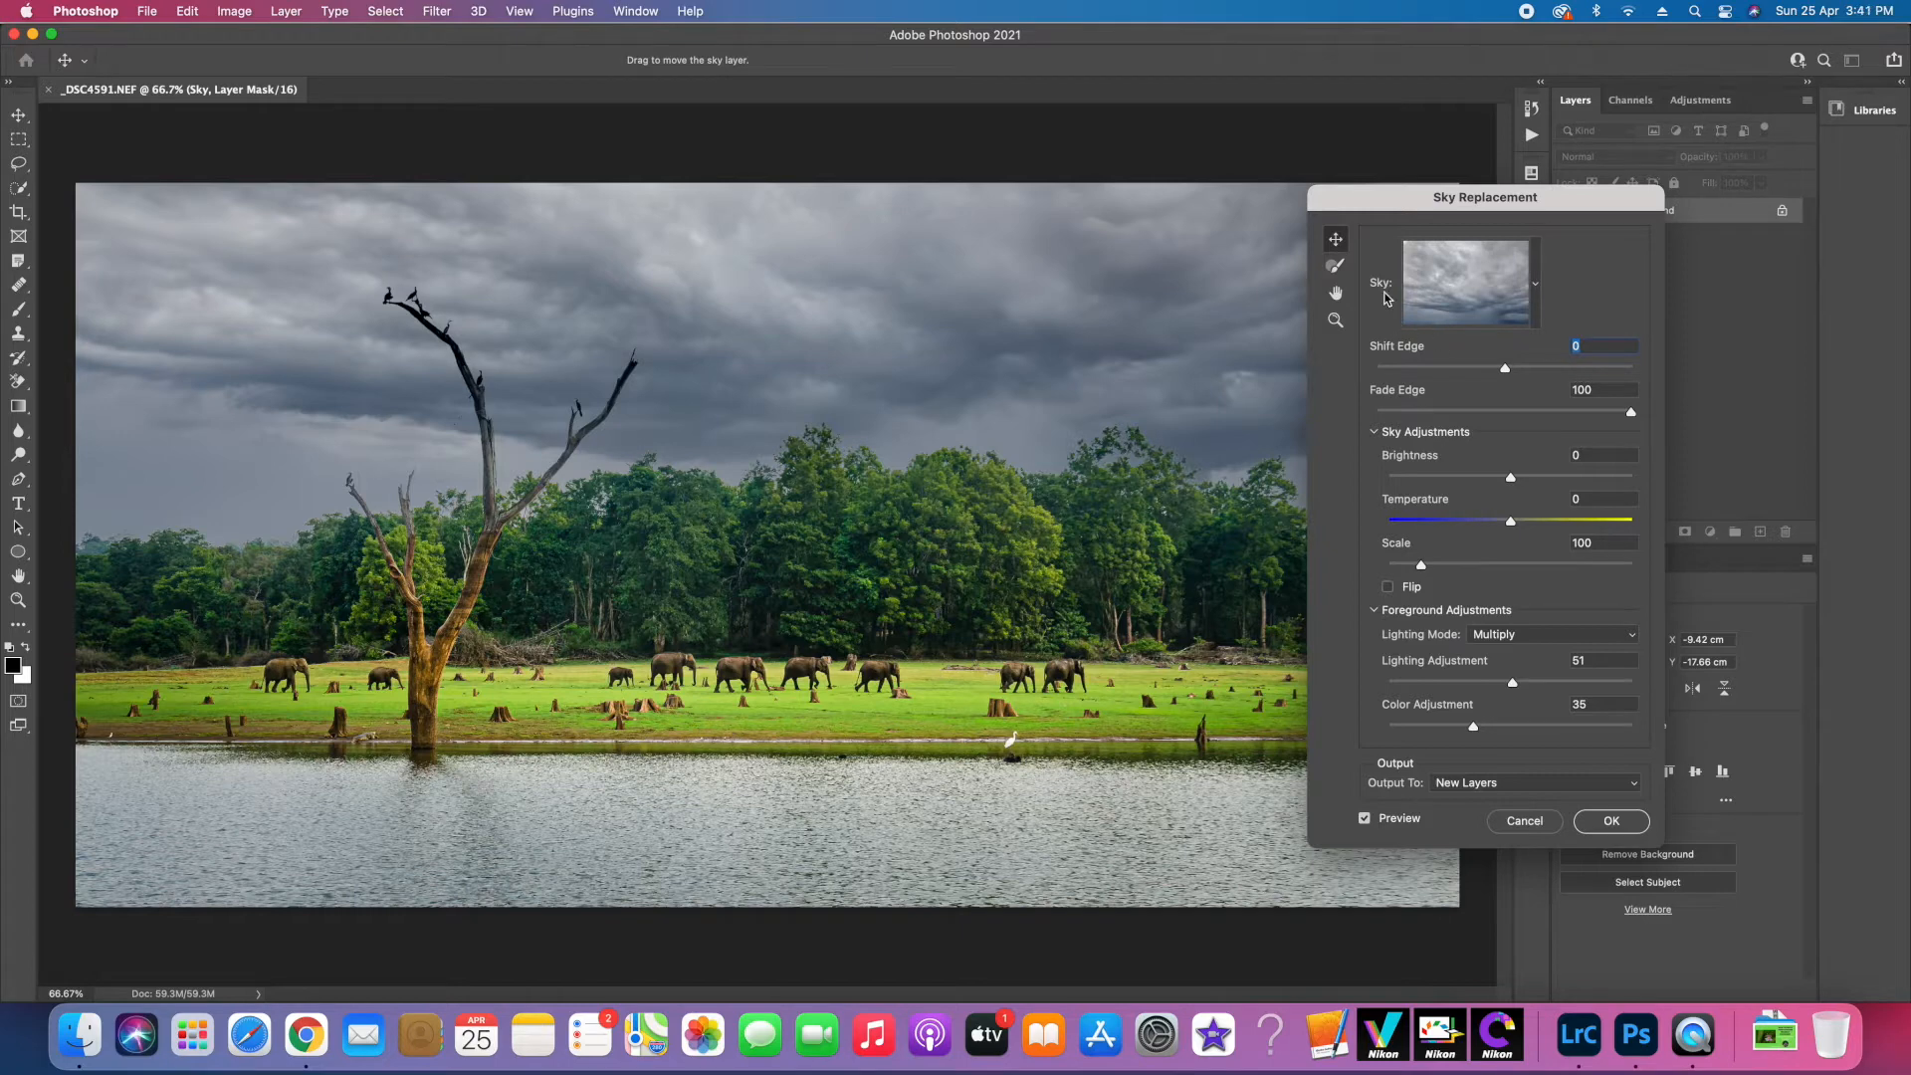
- Browse the available replacement skies, from Blue Skies to the sunset and storm presets, keeping the grey overcast sky
{"action": "left_click", "coordinate": [1535, 290]}
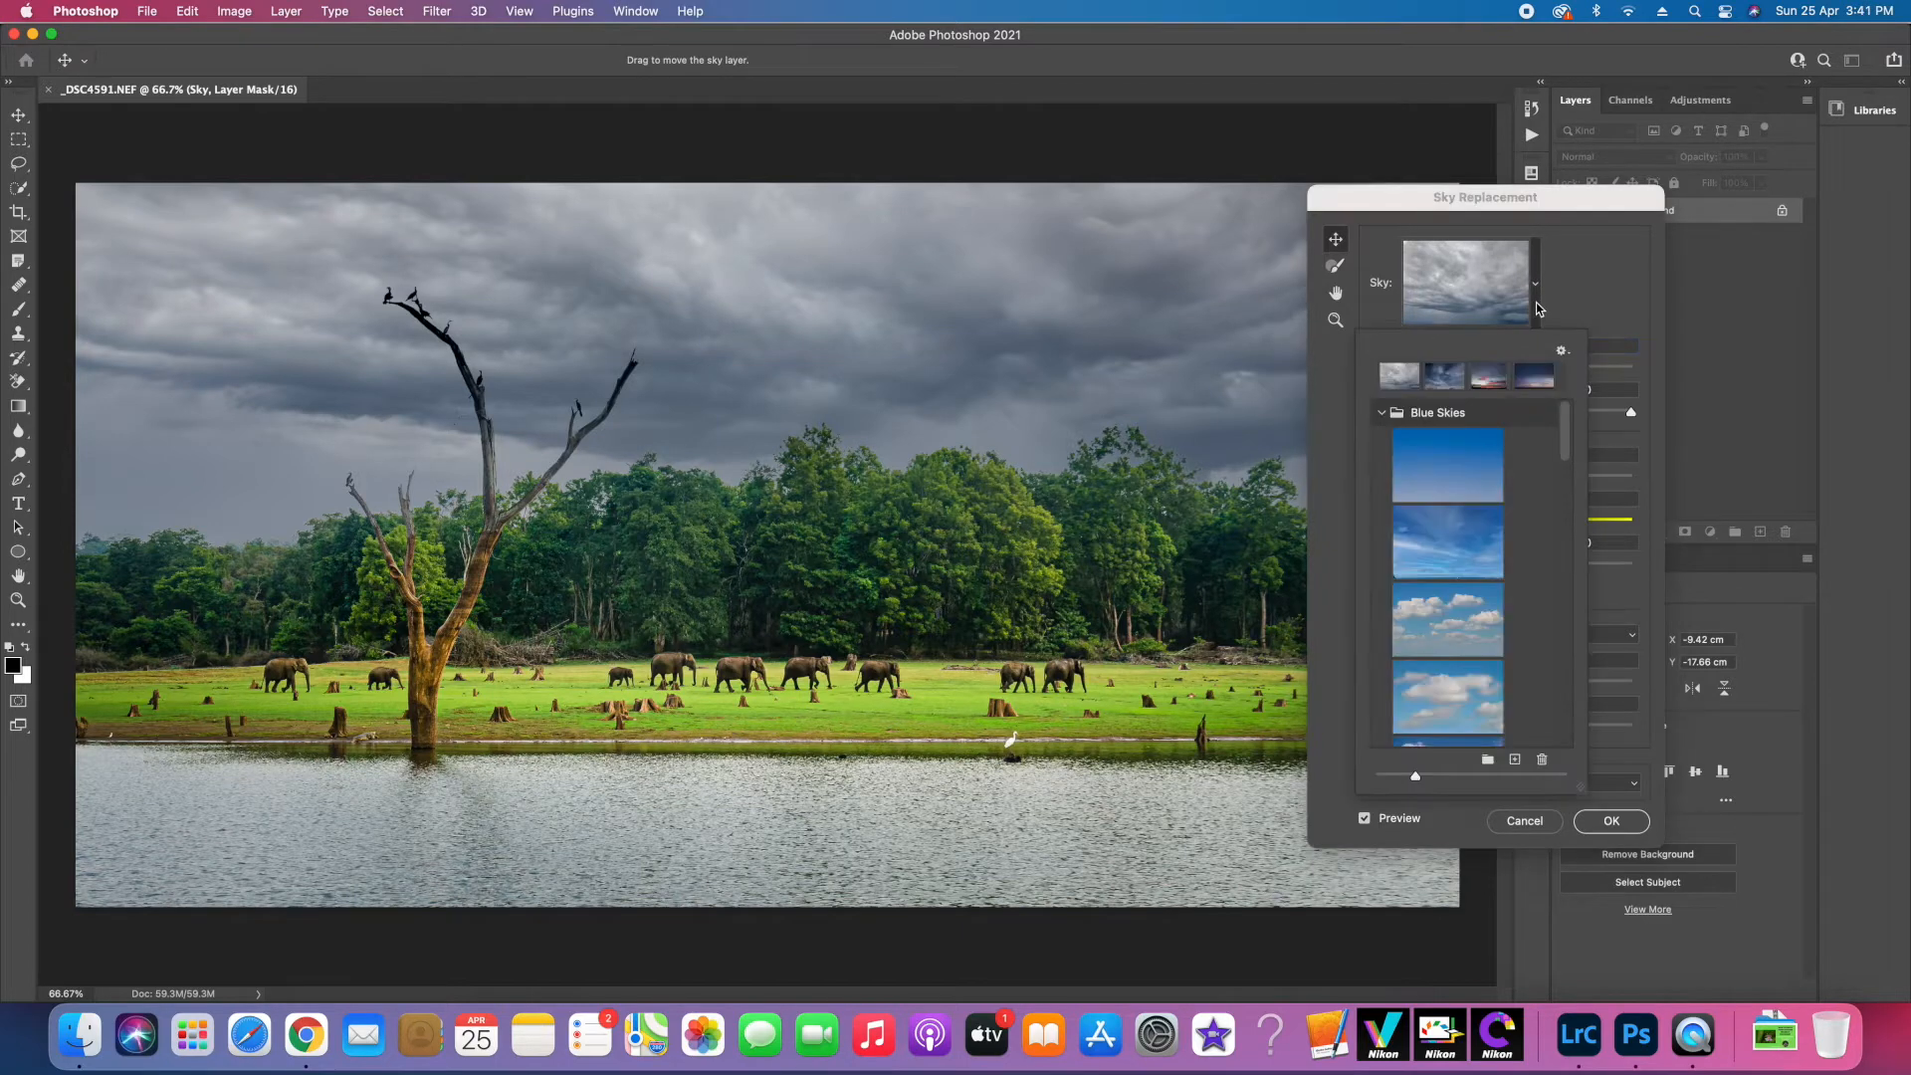
{"action": "scroll", "coordinate": [1525, 467], "scroll_direction": "down", "scroll_amount": 10}
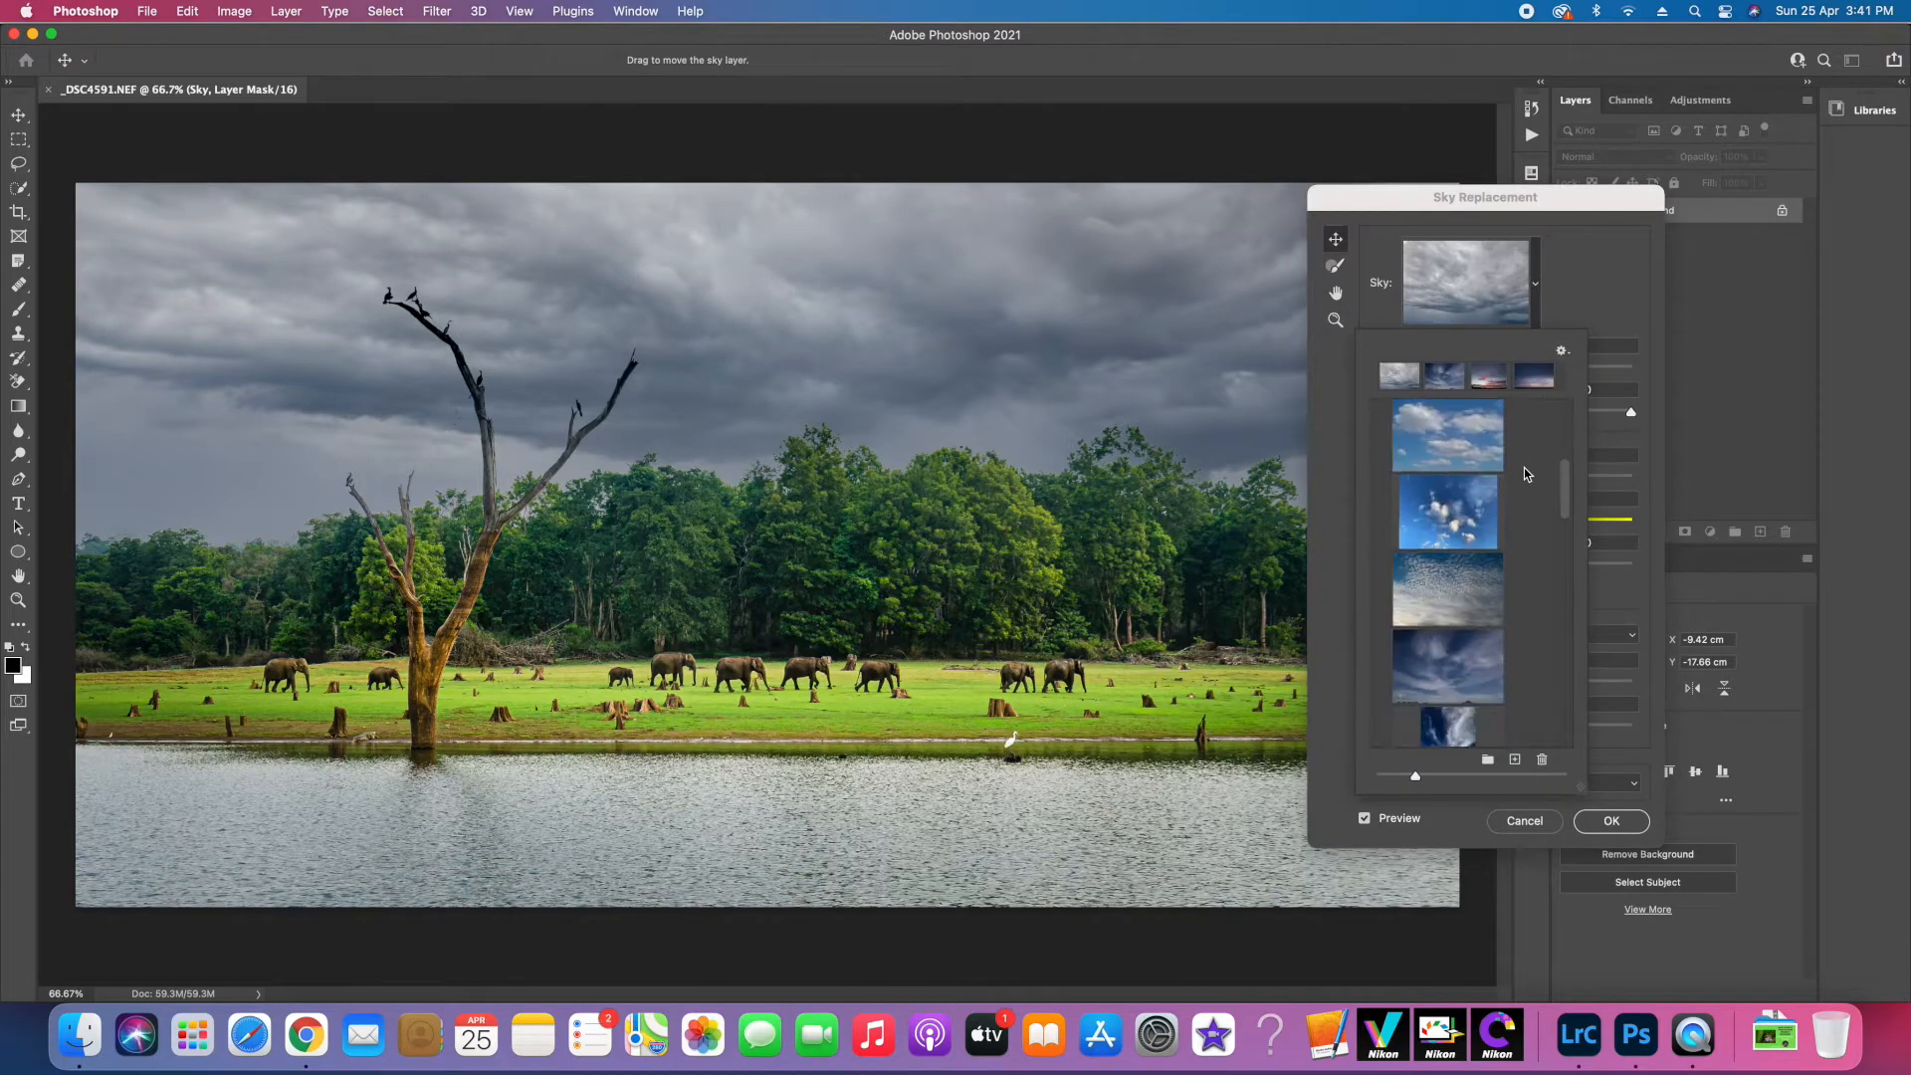
{"action": "scroll", "coordinate": [1525, 468], "scroll_direction": "down", "scroll_amount": 3}
{"action": "scroll", "coordinate": [1525, 467], "scroll_direction": "up", "scroll_amount": 4}
{"action": "scroll", "coordinate": [1524, 468], "scroll_direction": "up", "scroll_amount": 2}
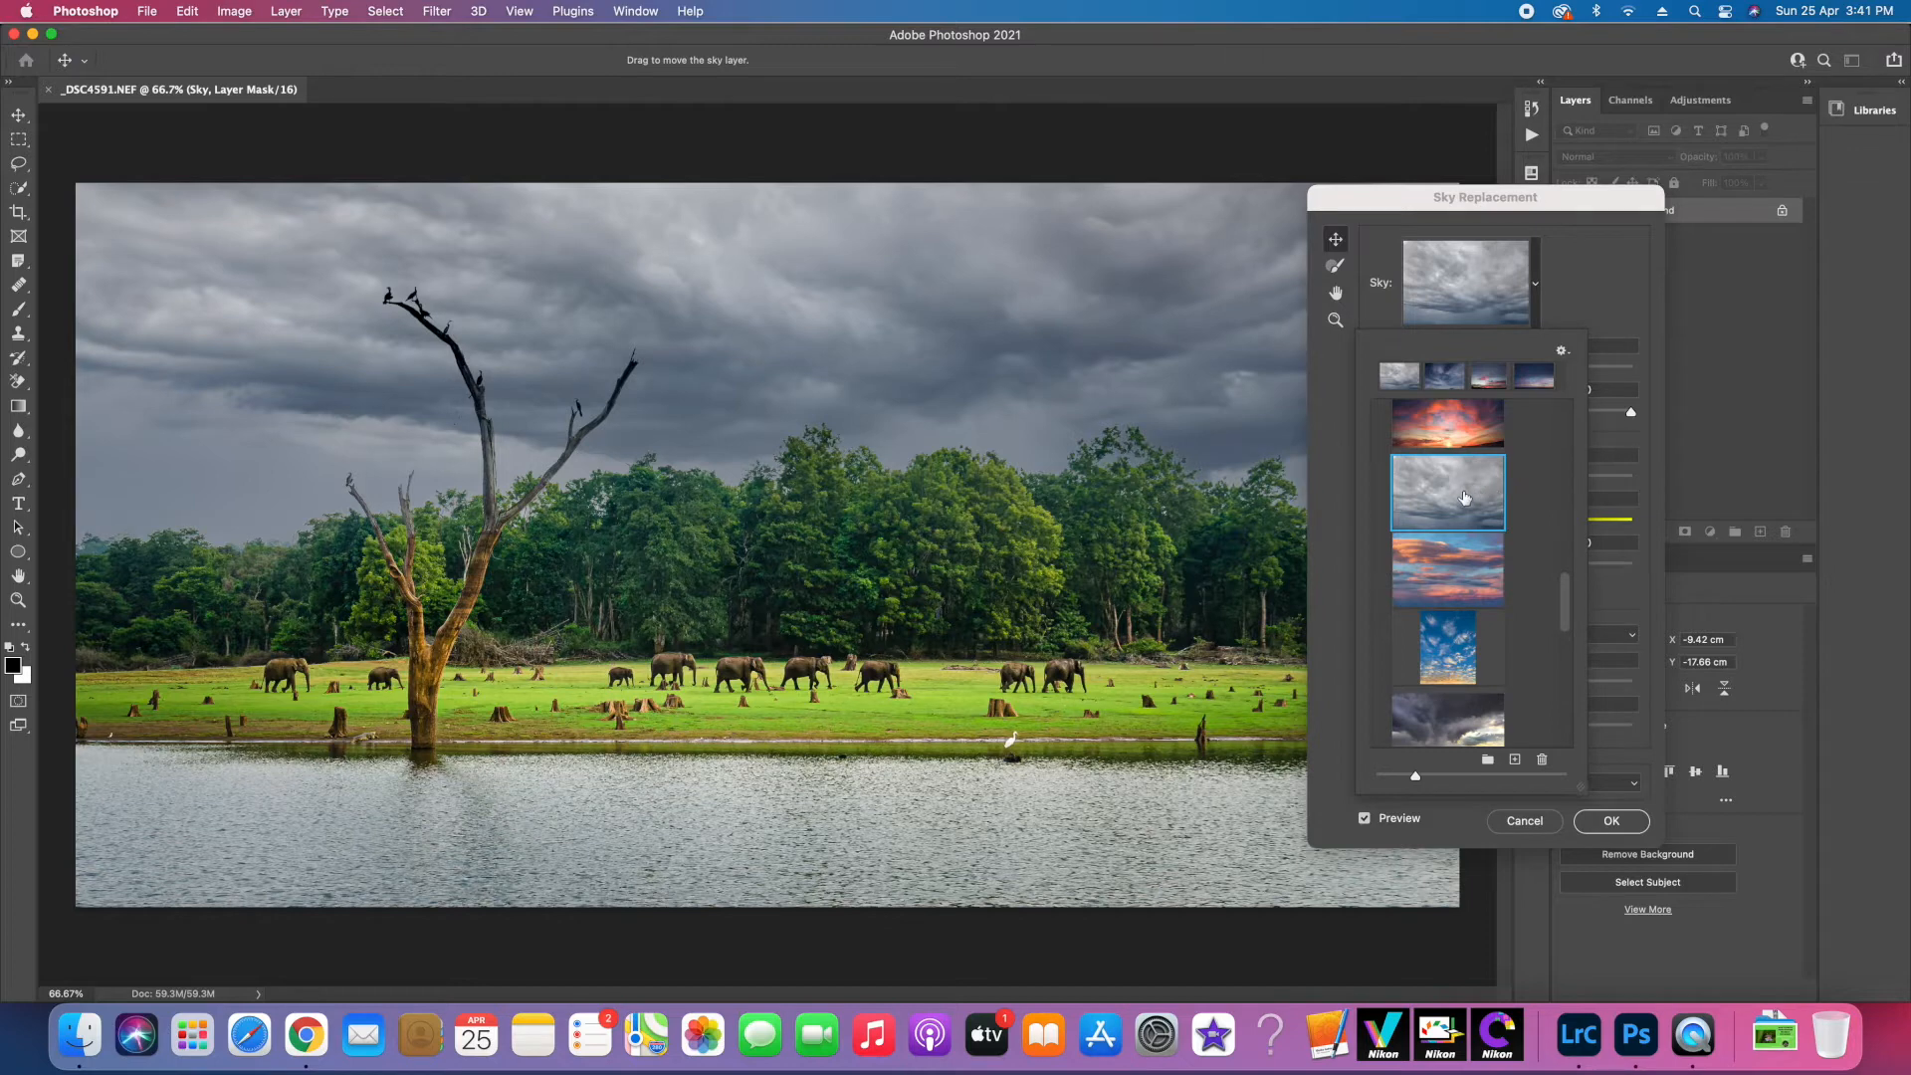
{"action": "left_click", "coordinate": [1609, 266]}
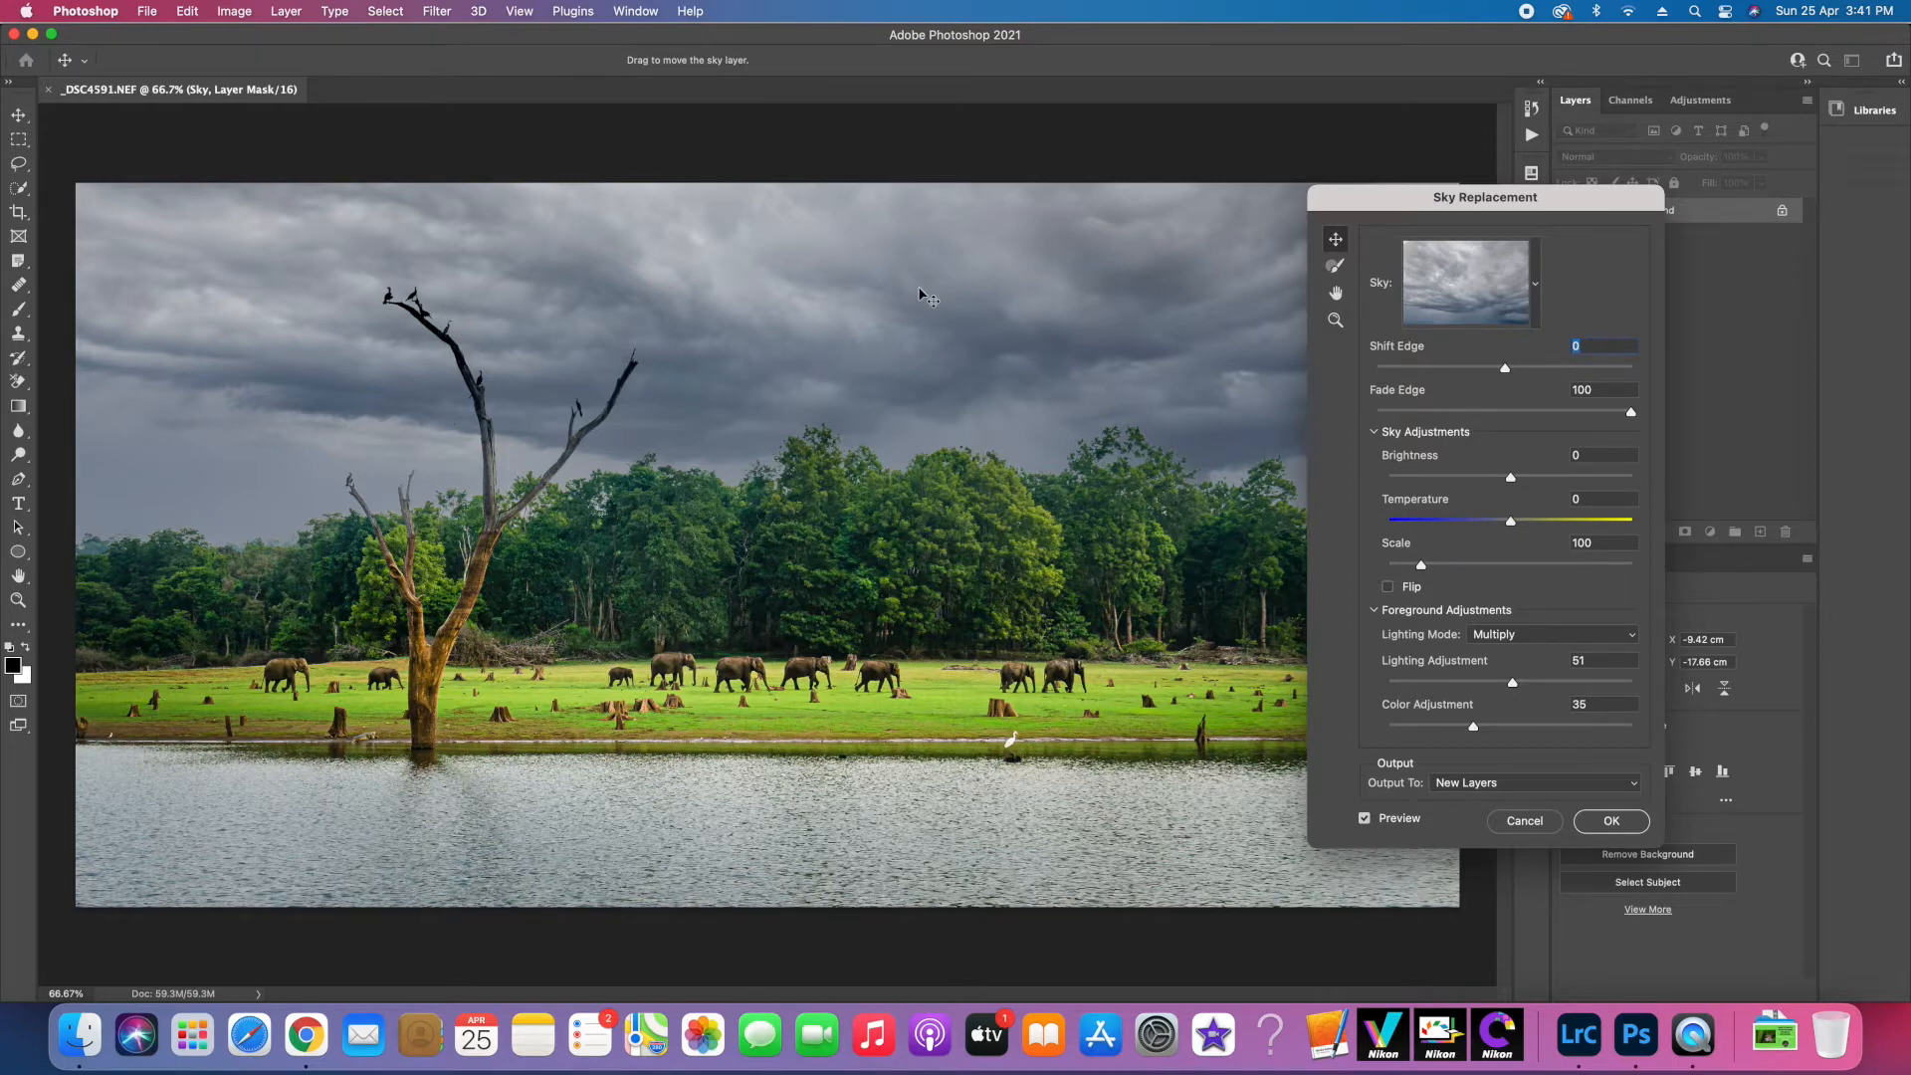
- Try Shift Edge at -93 and 85 to compare the sky border, and reset it to 0
{"action": "left_click", "coordinate": [1503, 370]}
{"action": "left_click_drag", "start_coordinate": [1504, 372], "coordinate": [1387, 375]}
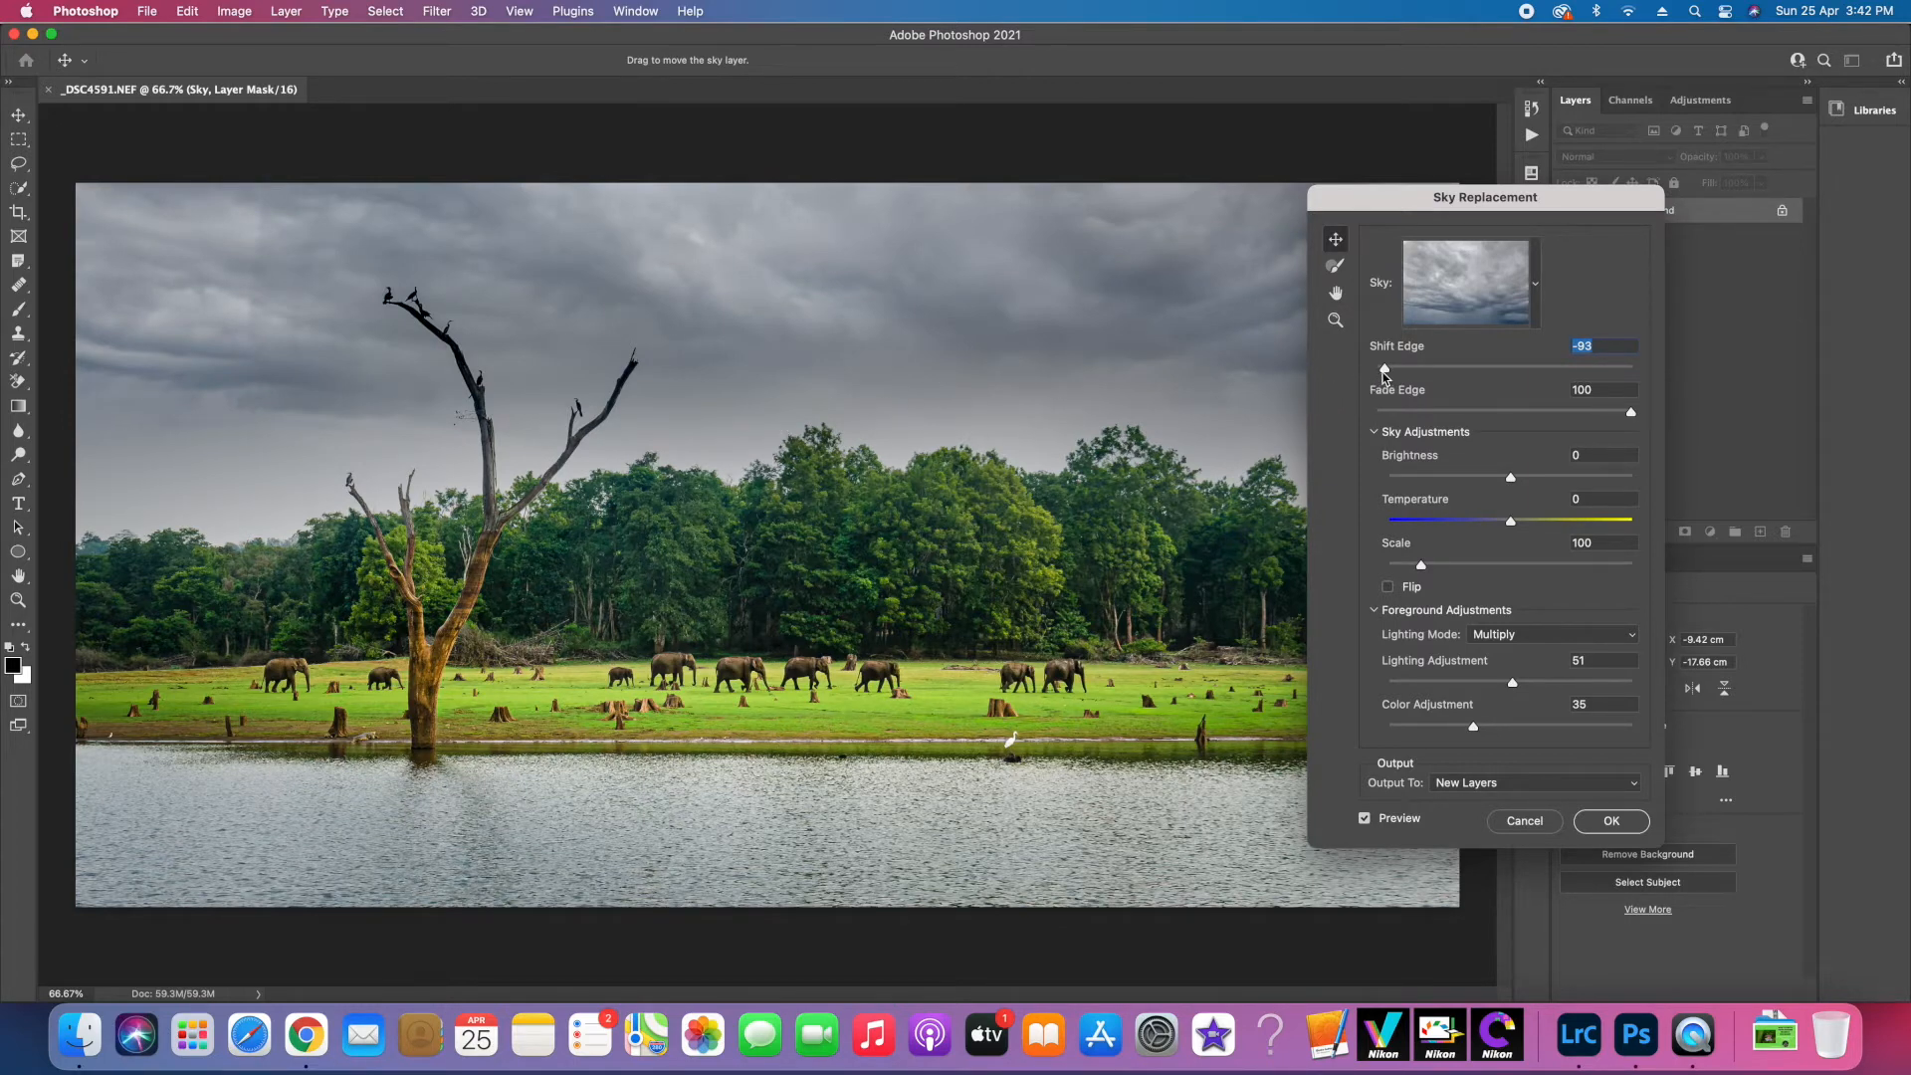
{"action": "left_click_drag", "start_coordinate": [1384, 372], "coordinate": [1520, 373]}
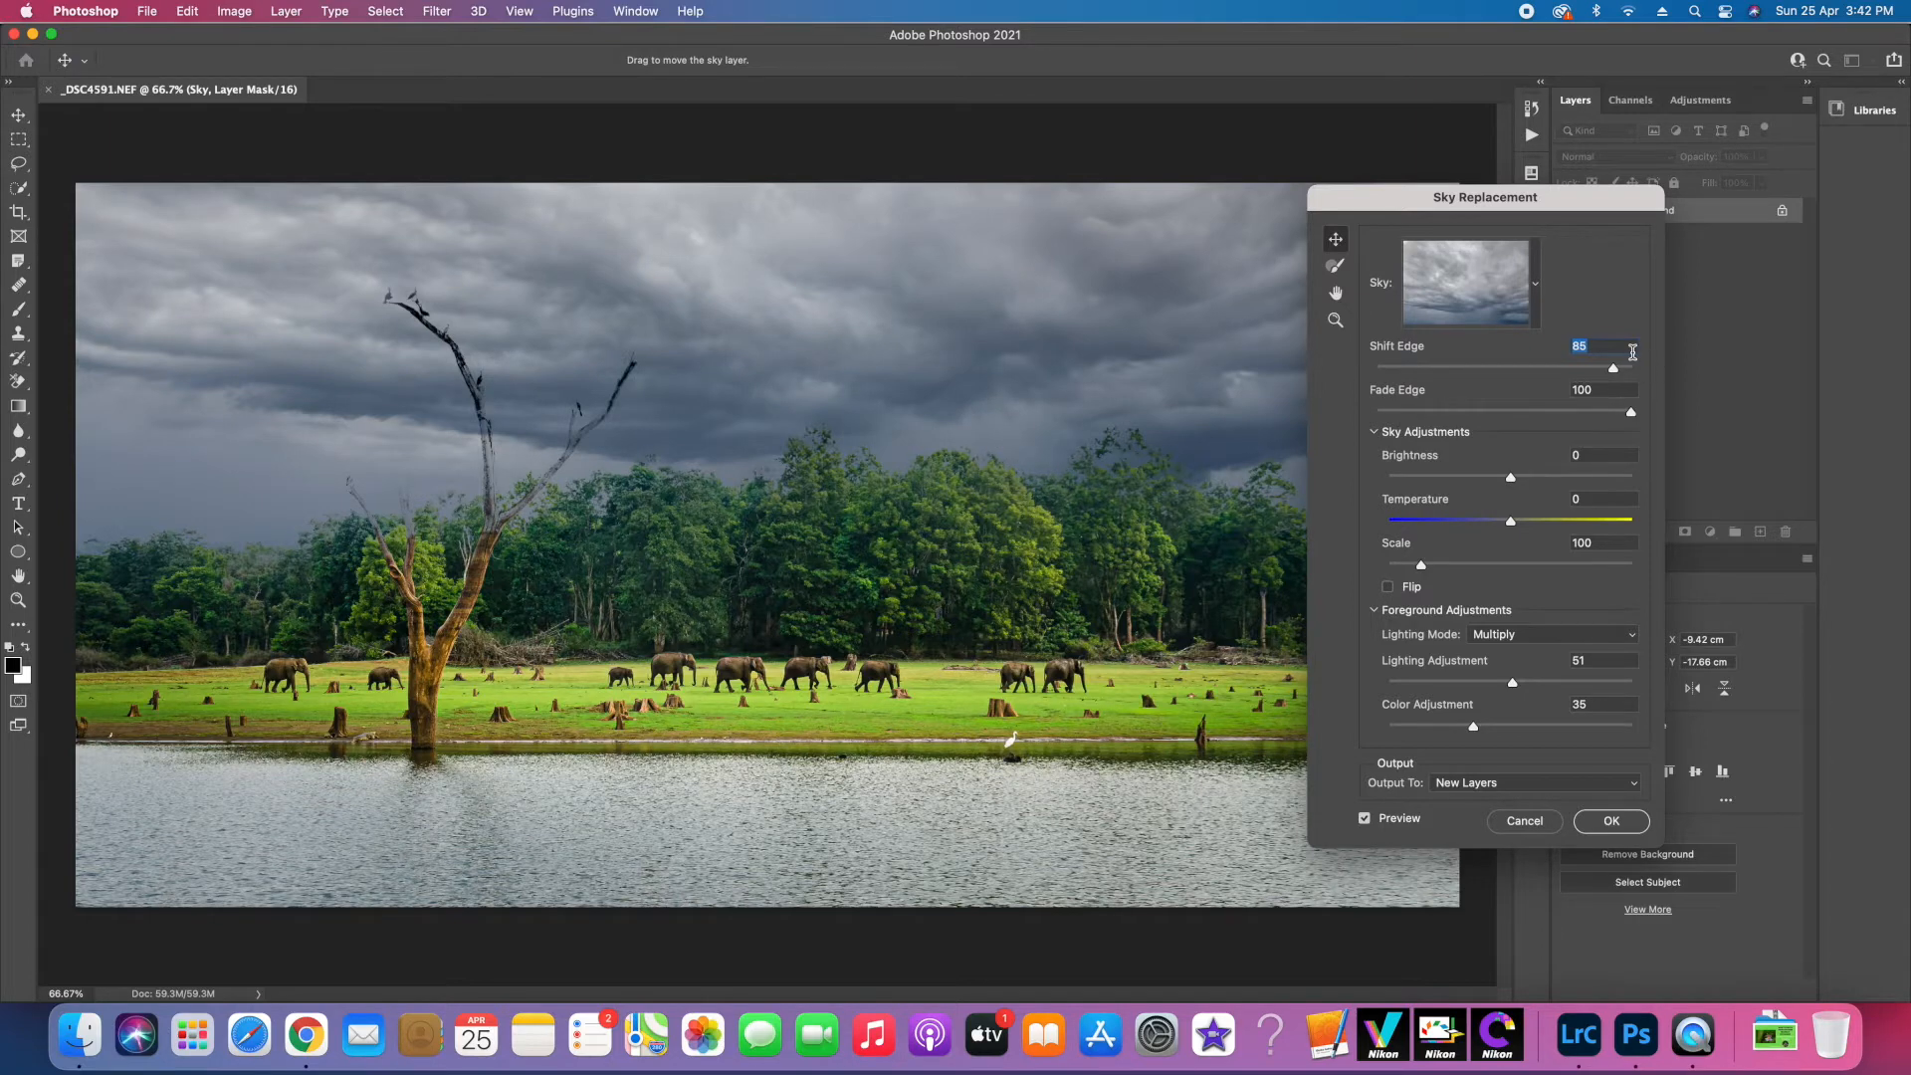
{"action": "left_click_drag", "start_coordinate": [1592, 348], "coordinate": [1549, 349]}
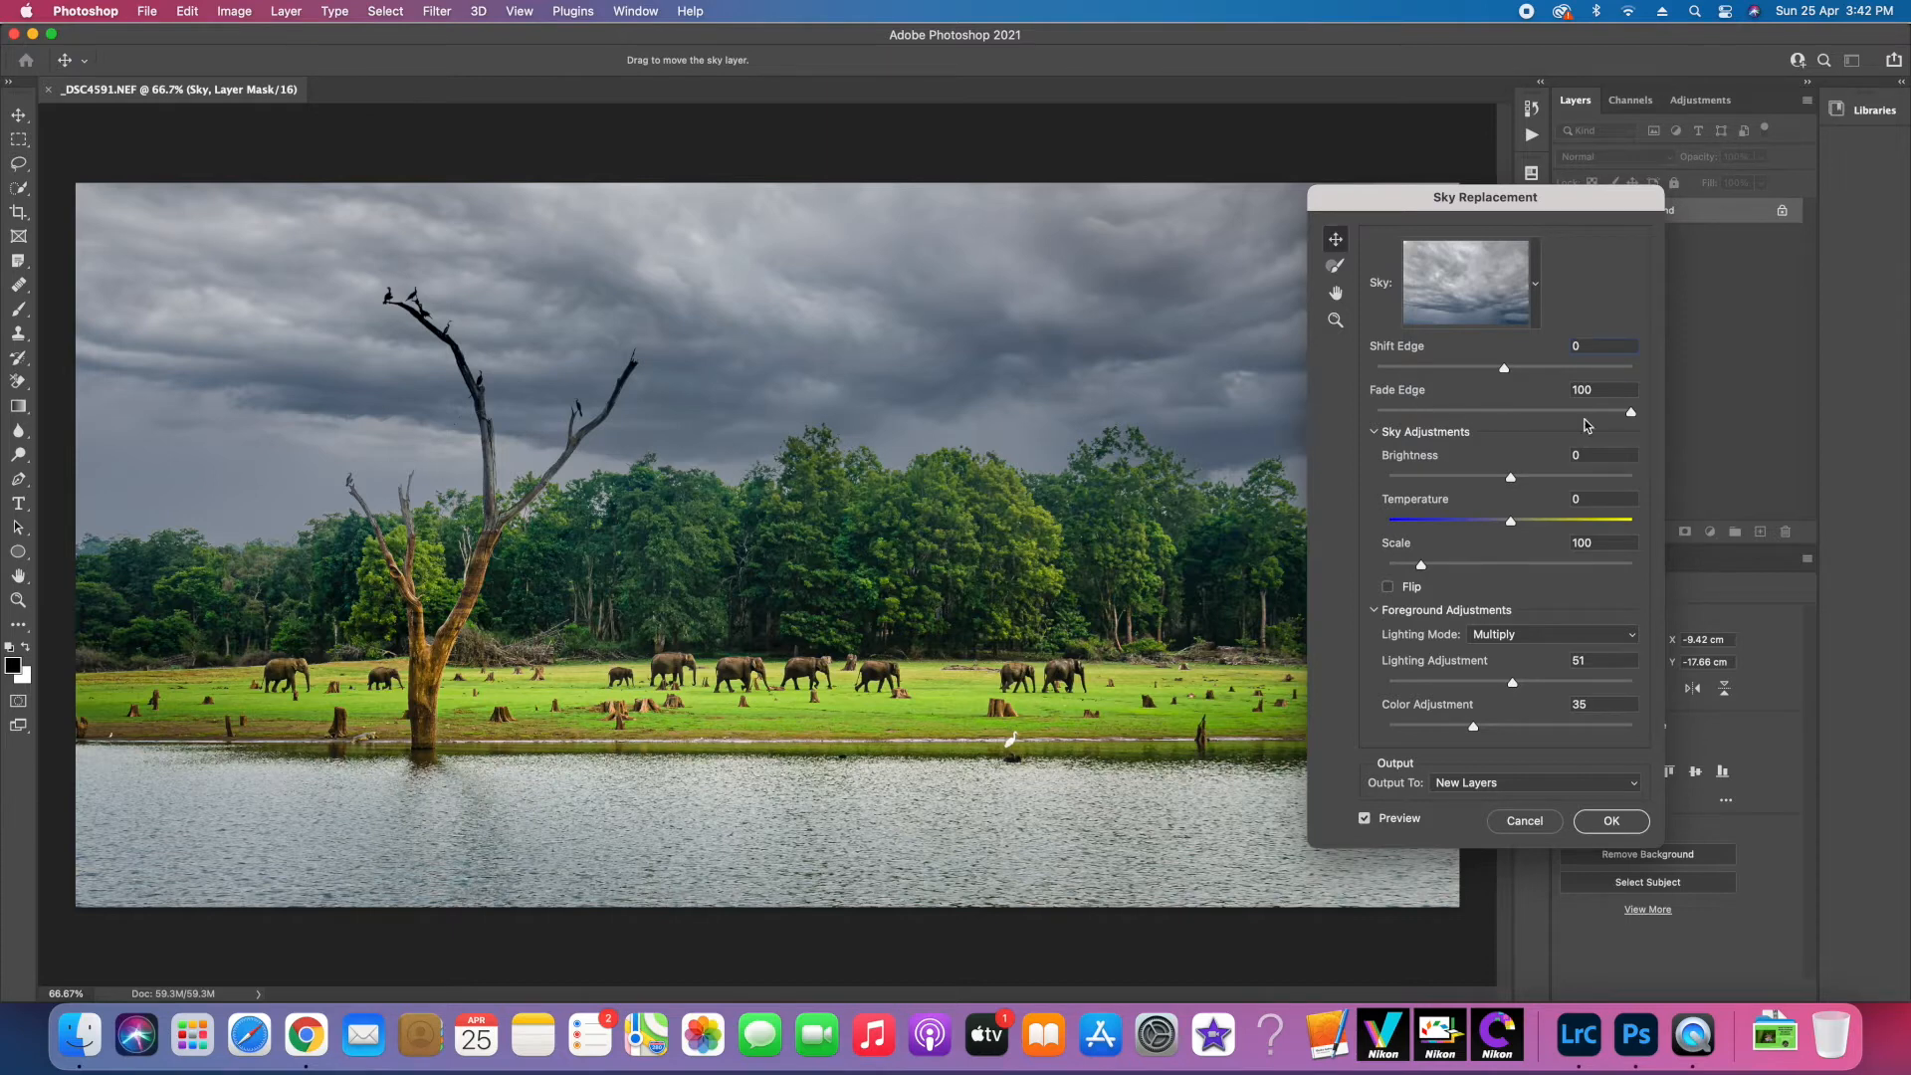
- Try Fade Edge at 0 and 100, set it to 50, and move the dialog off the photo's sky
{"action": "left_click_drag", "start_coordinate": [1633, 414], "coordinate": [1373, 421]}
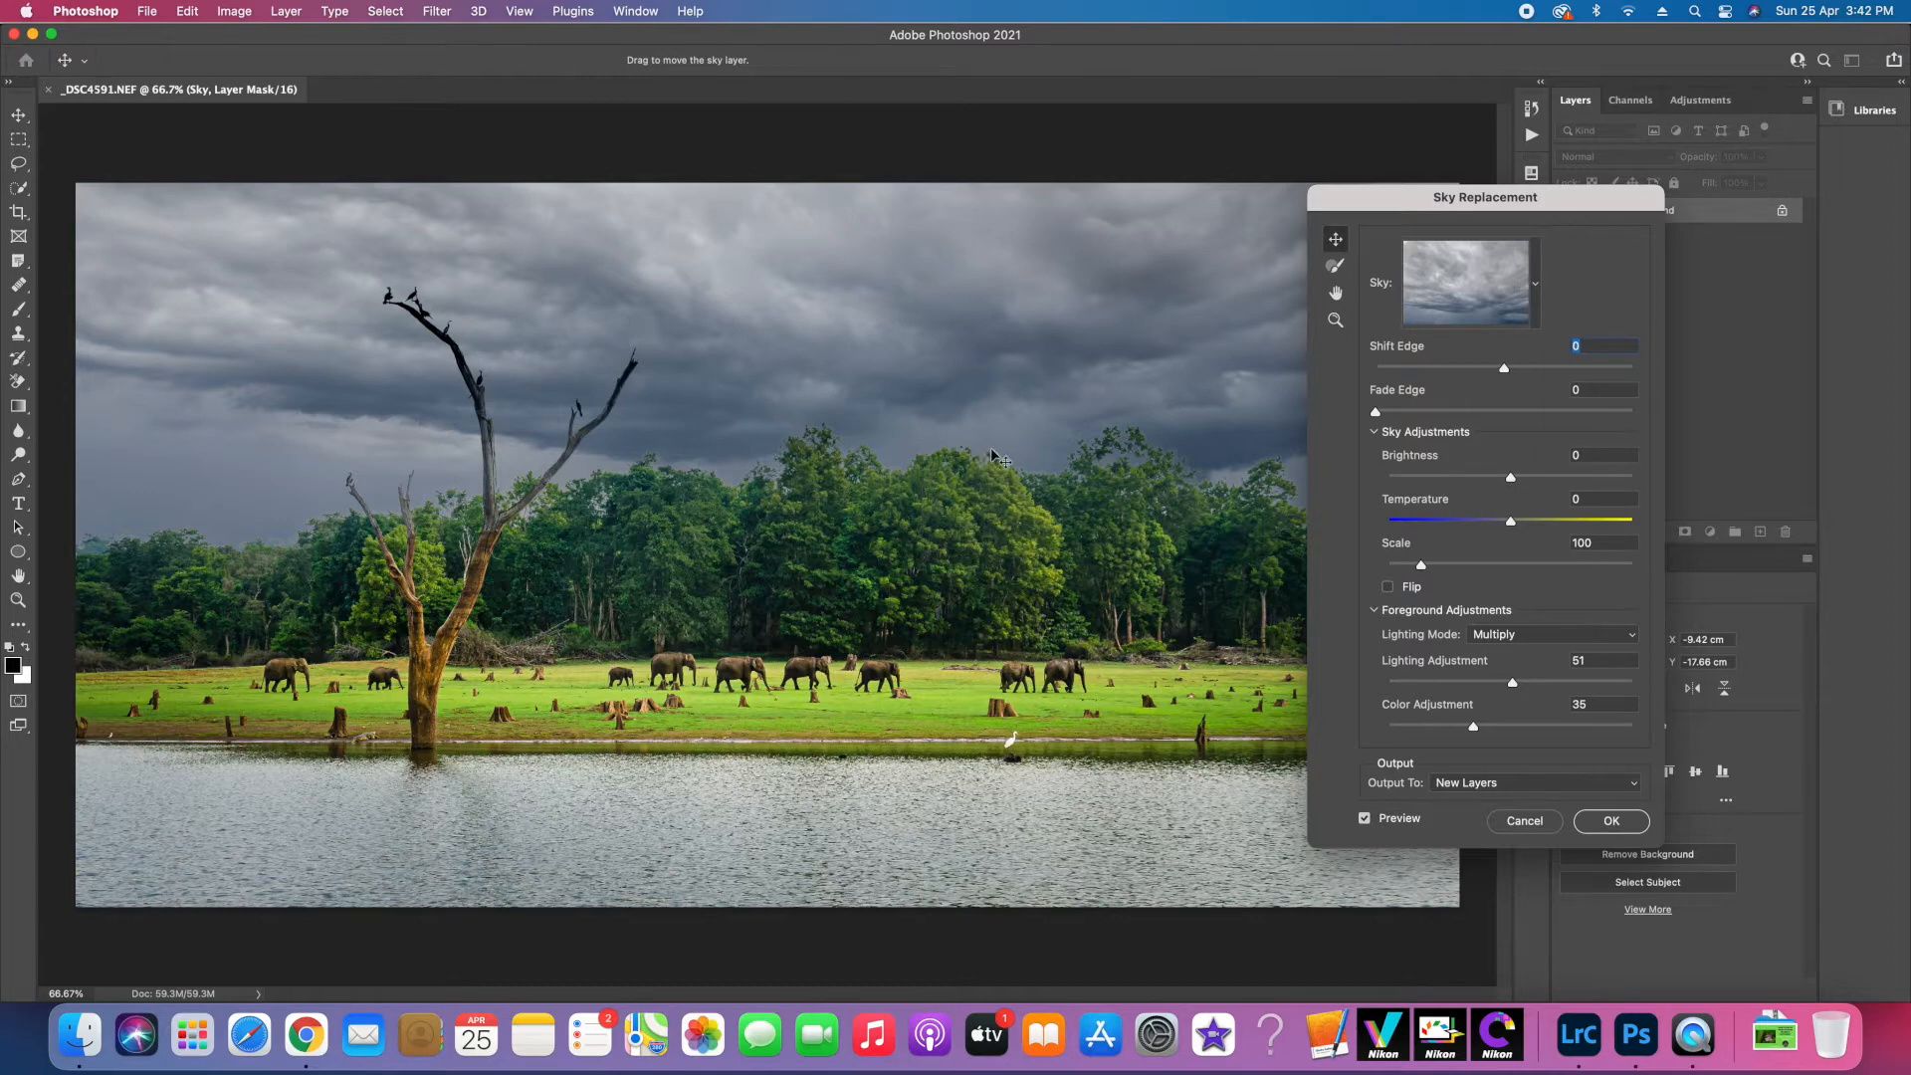
{"action": "left_click_drag", "start_coordinate": [1377, 414], "coordinate": [1638, 416]}
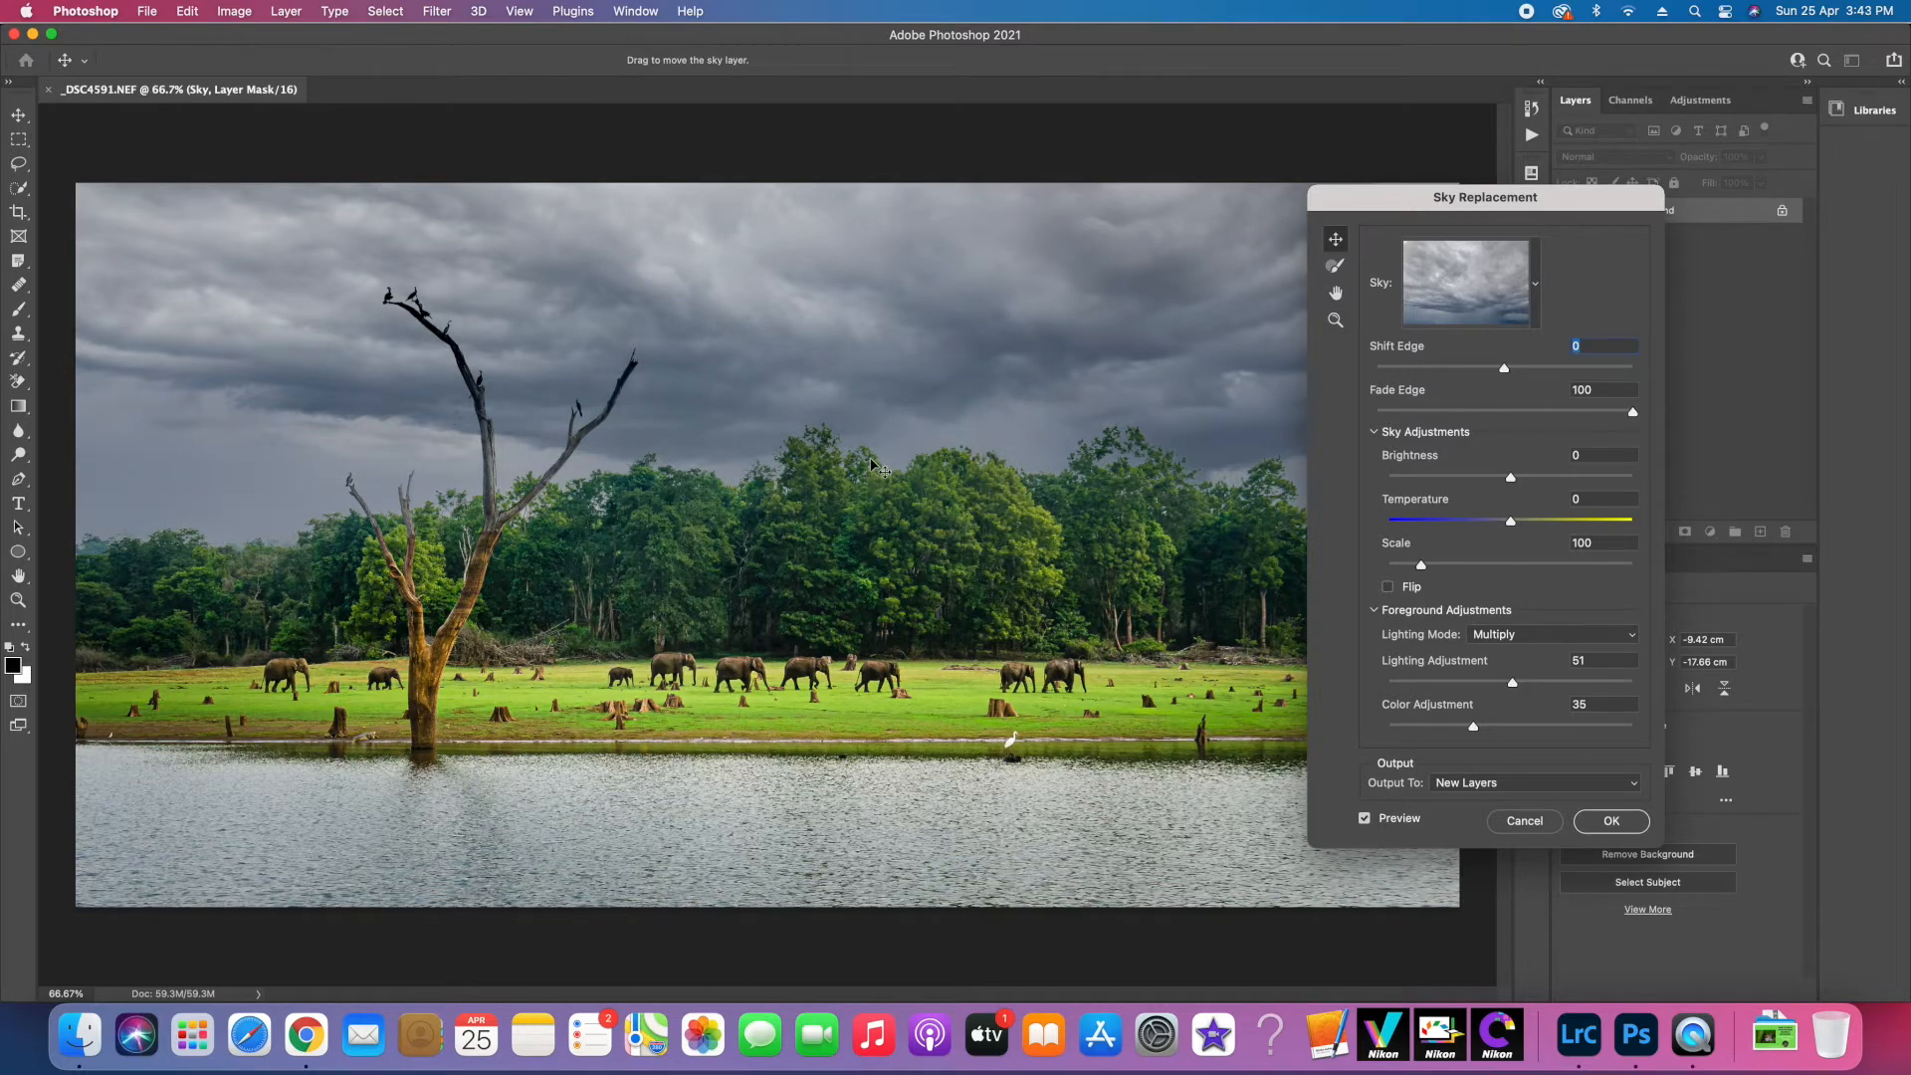
{"action": "left_click", "coordinate": [1540, 390]}
{"action": "type", "text": "50"}
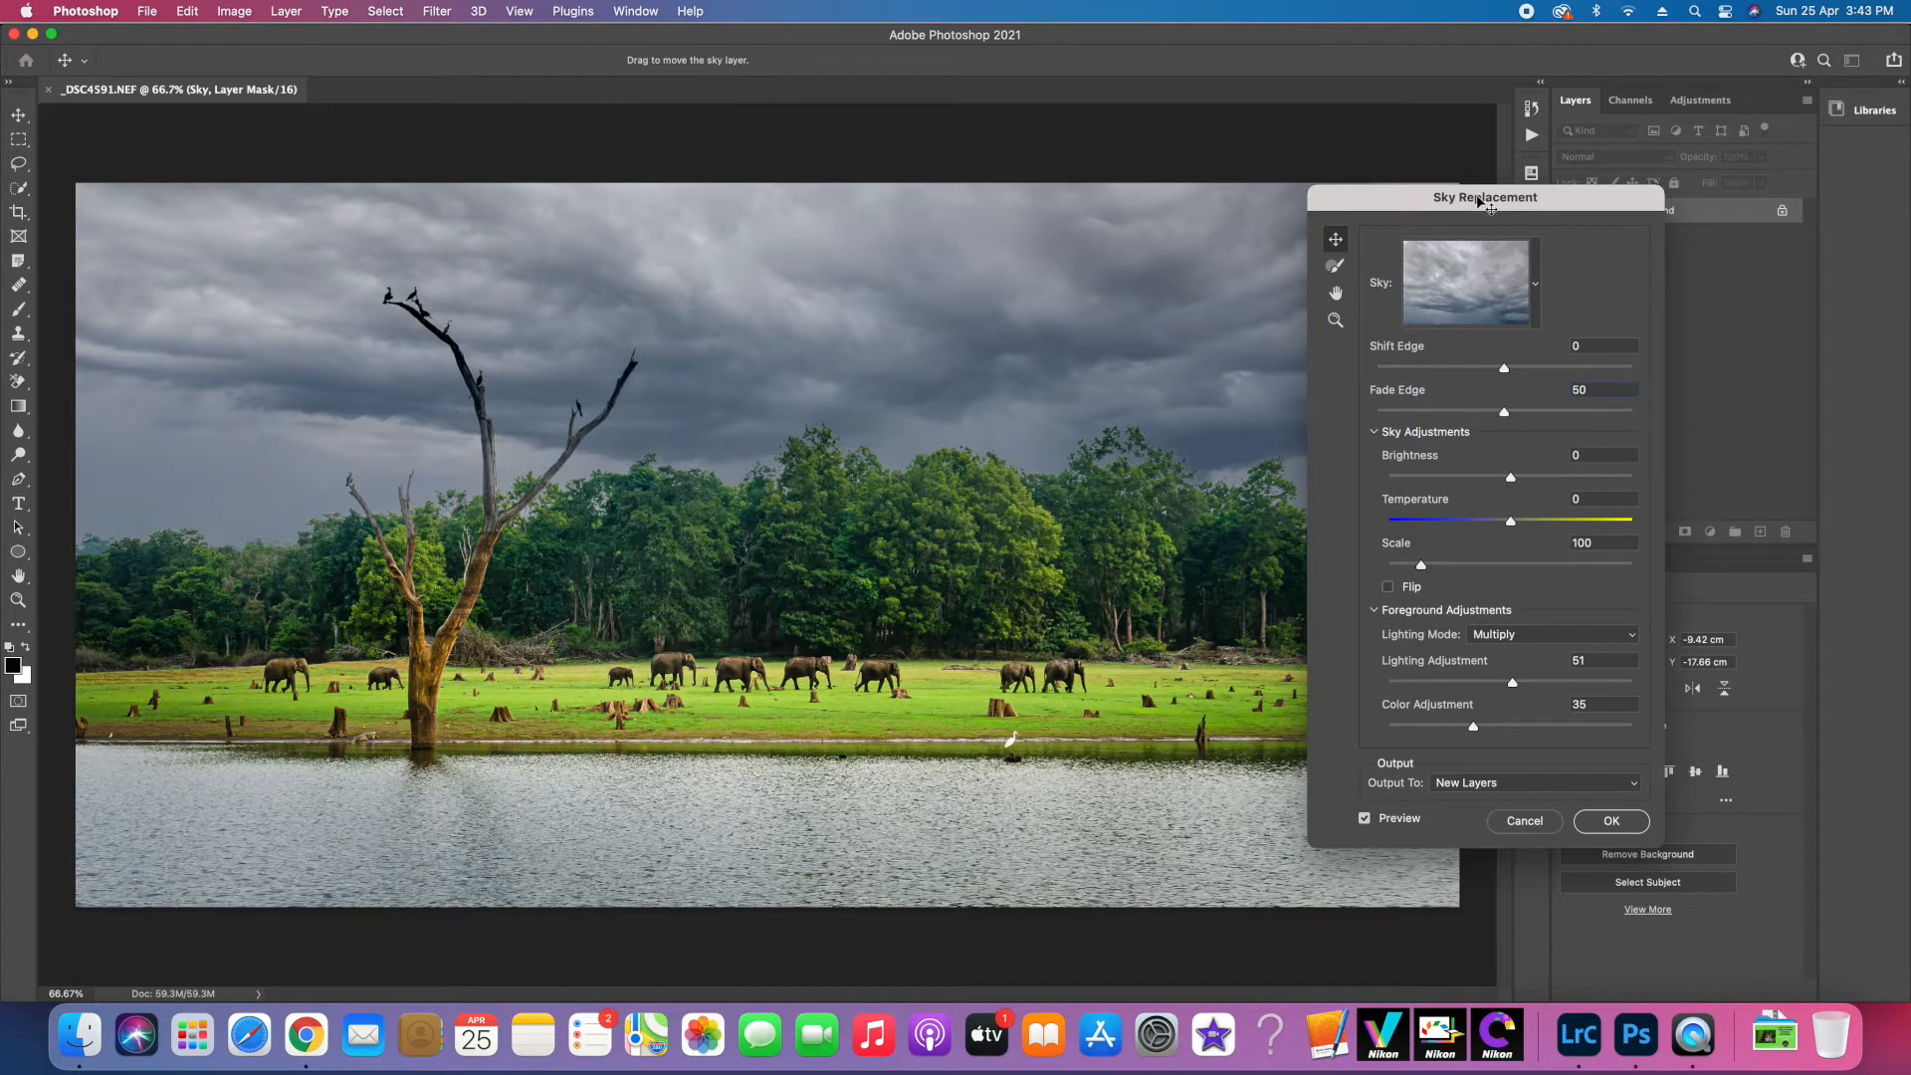
{"action": "left_click_drag", "start_coordinate": [1487, 203], "coordinate": [1569, 138]}
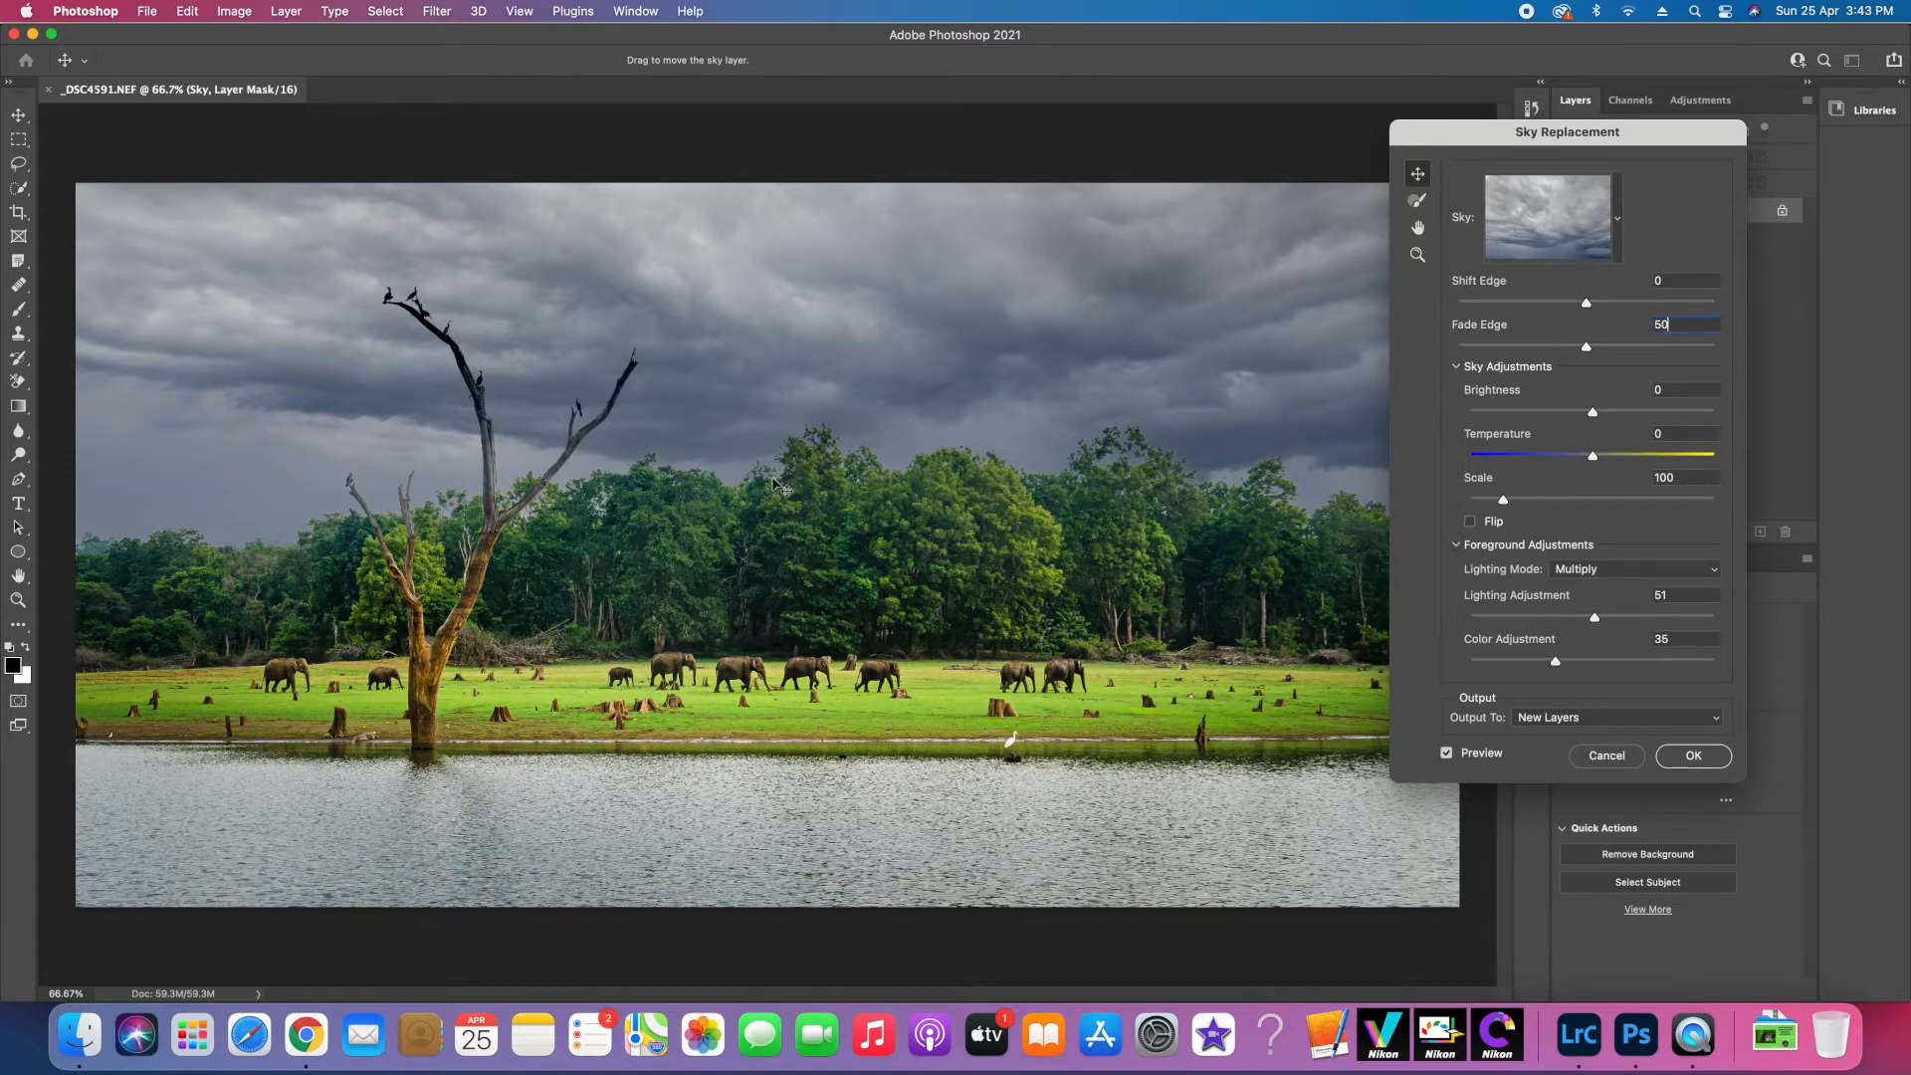
- Try the replacement sky's Brightness at 83 and -73, and reset it to 0
{"action": "left_click", "coordinate": [1593, 414]}
{"action": "left_click_drag", "start_coordinate": [1608, 415], "coordinate": [1696, 417]}
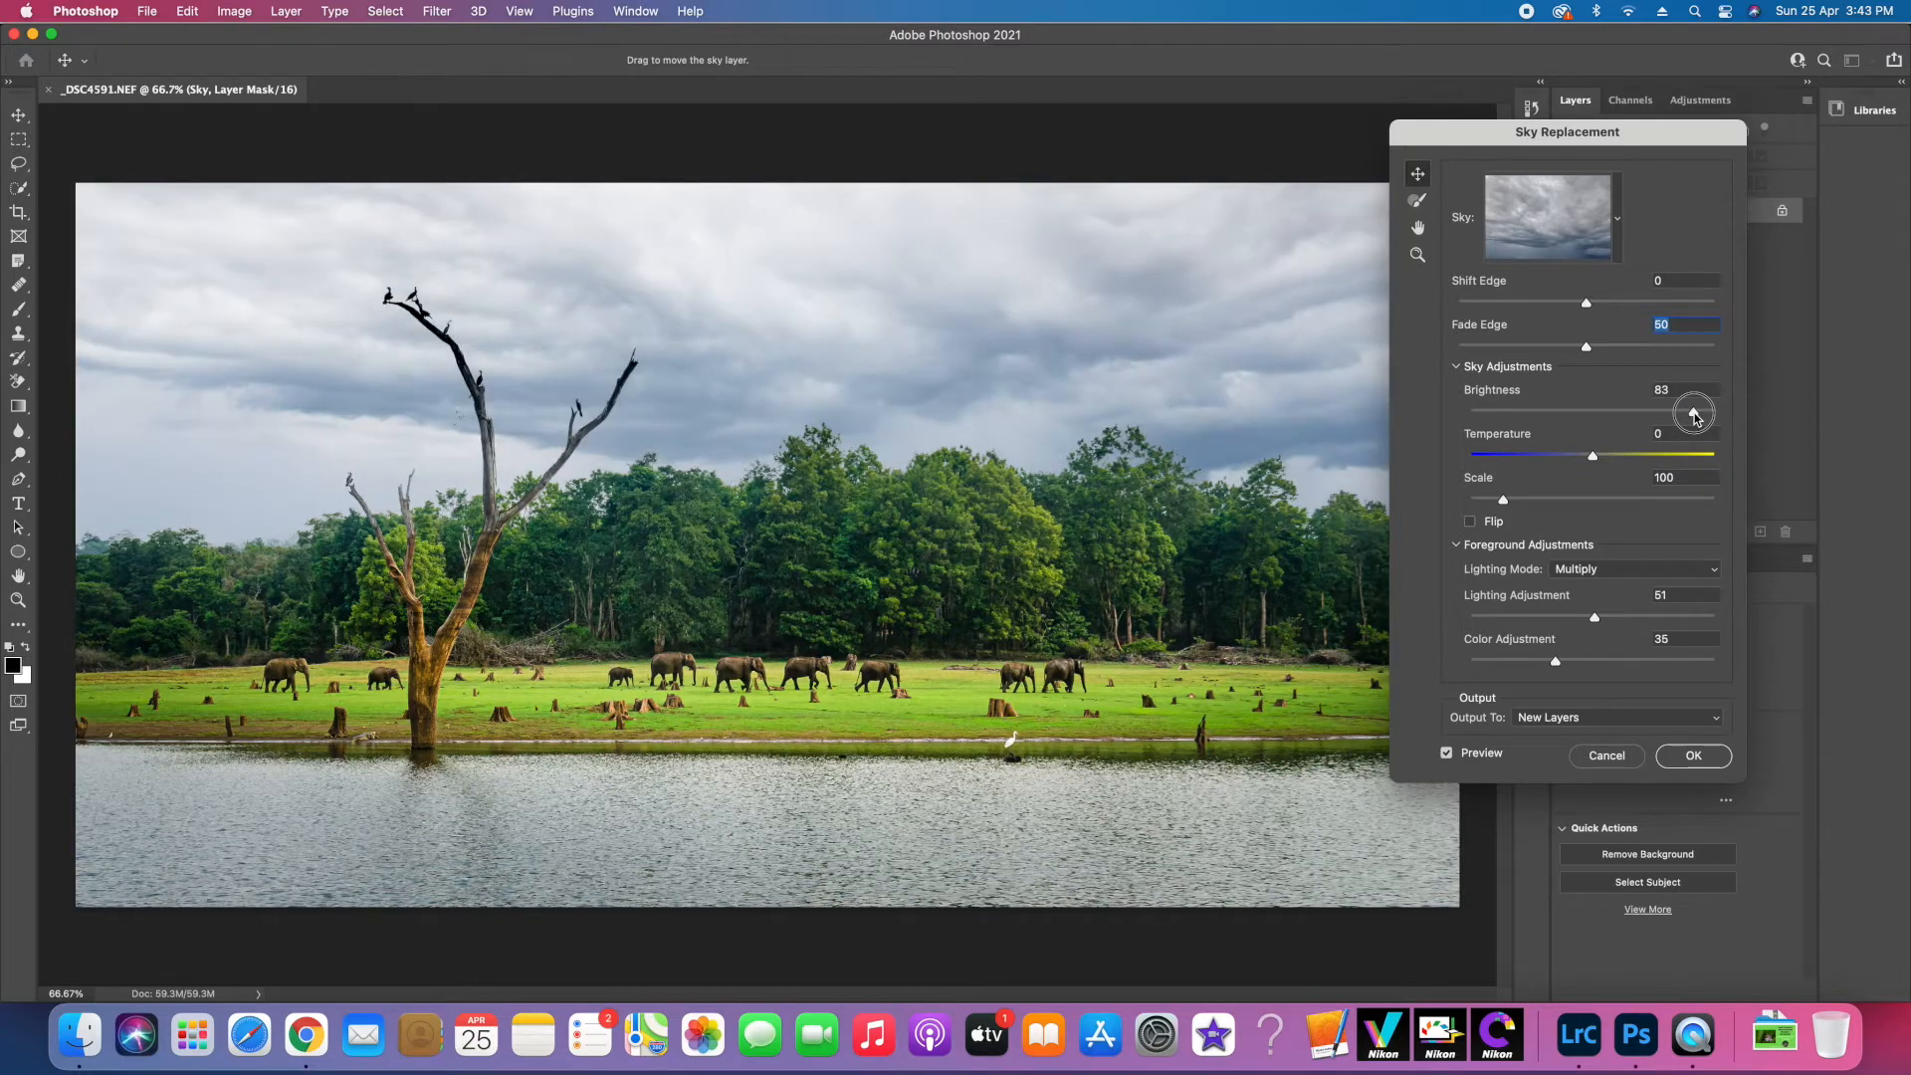
{"action": "left_click_drag", "start_coordinate": [1696, 419], "coordinate": [1503, 418]}
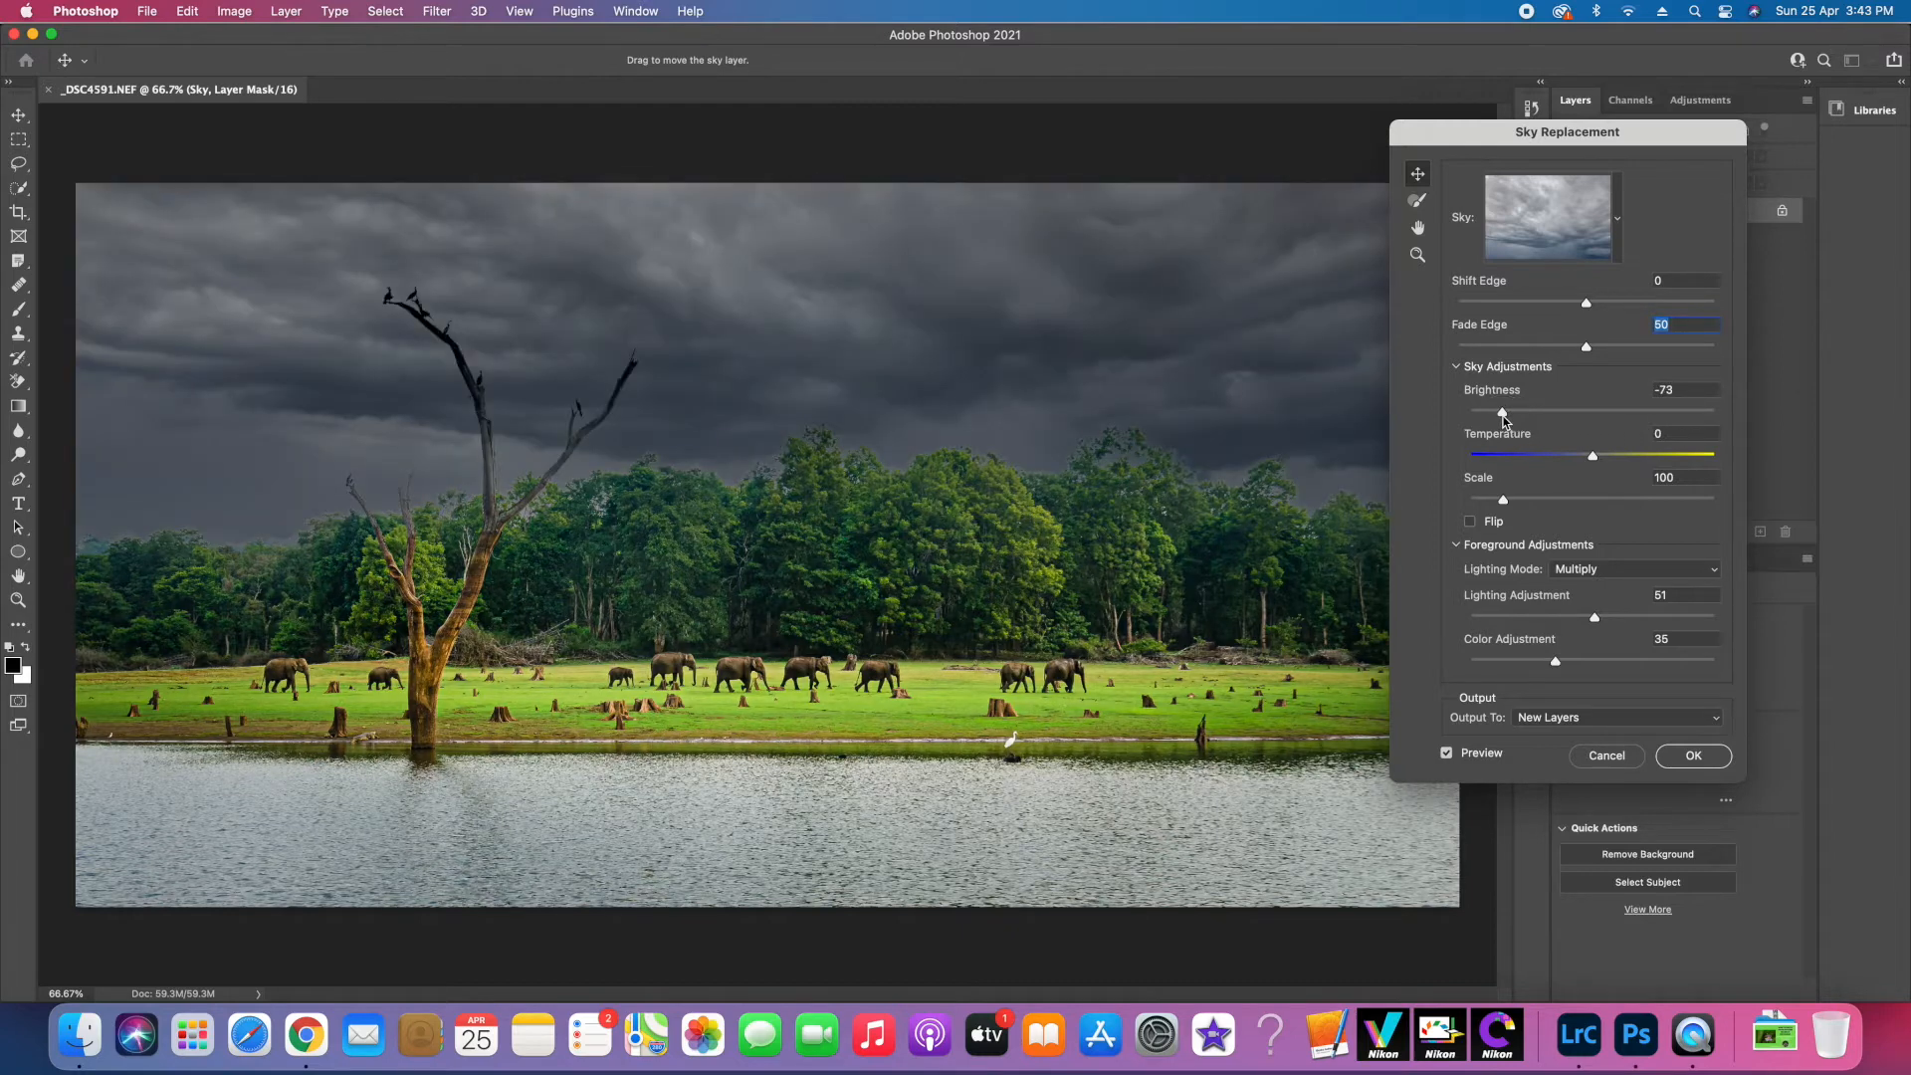
{"action": "left_click", "coordinate": [1677, 390]}
{"action": "type", "text": "0"}
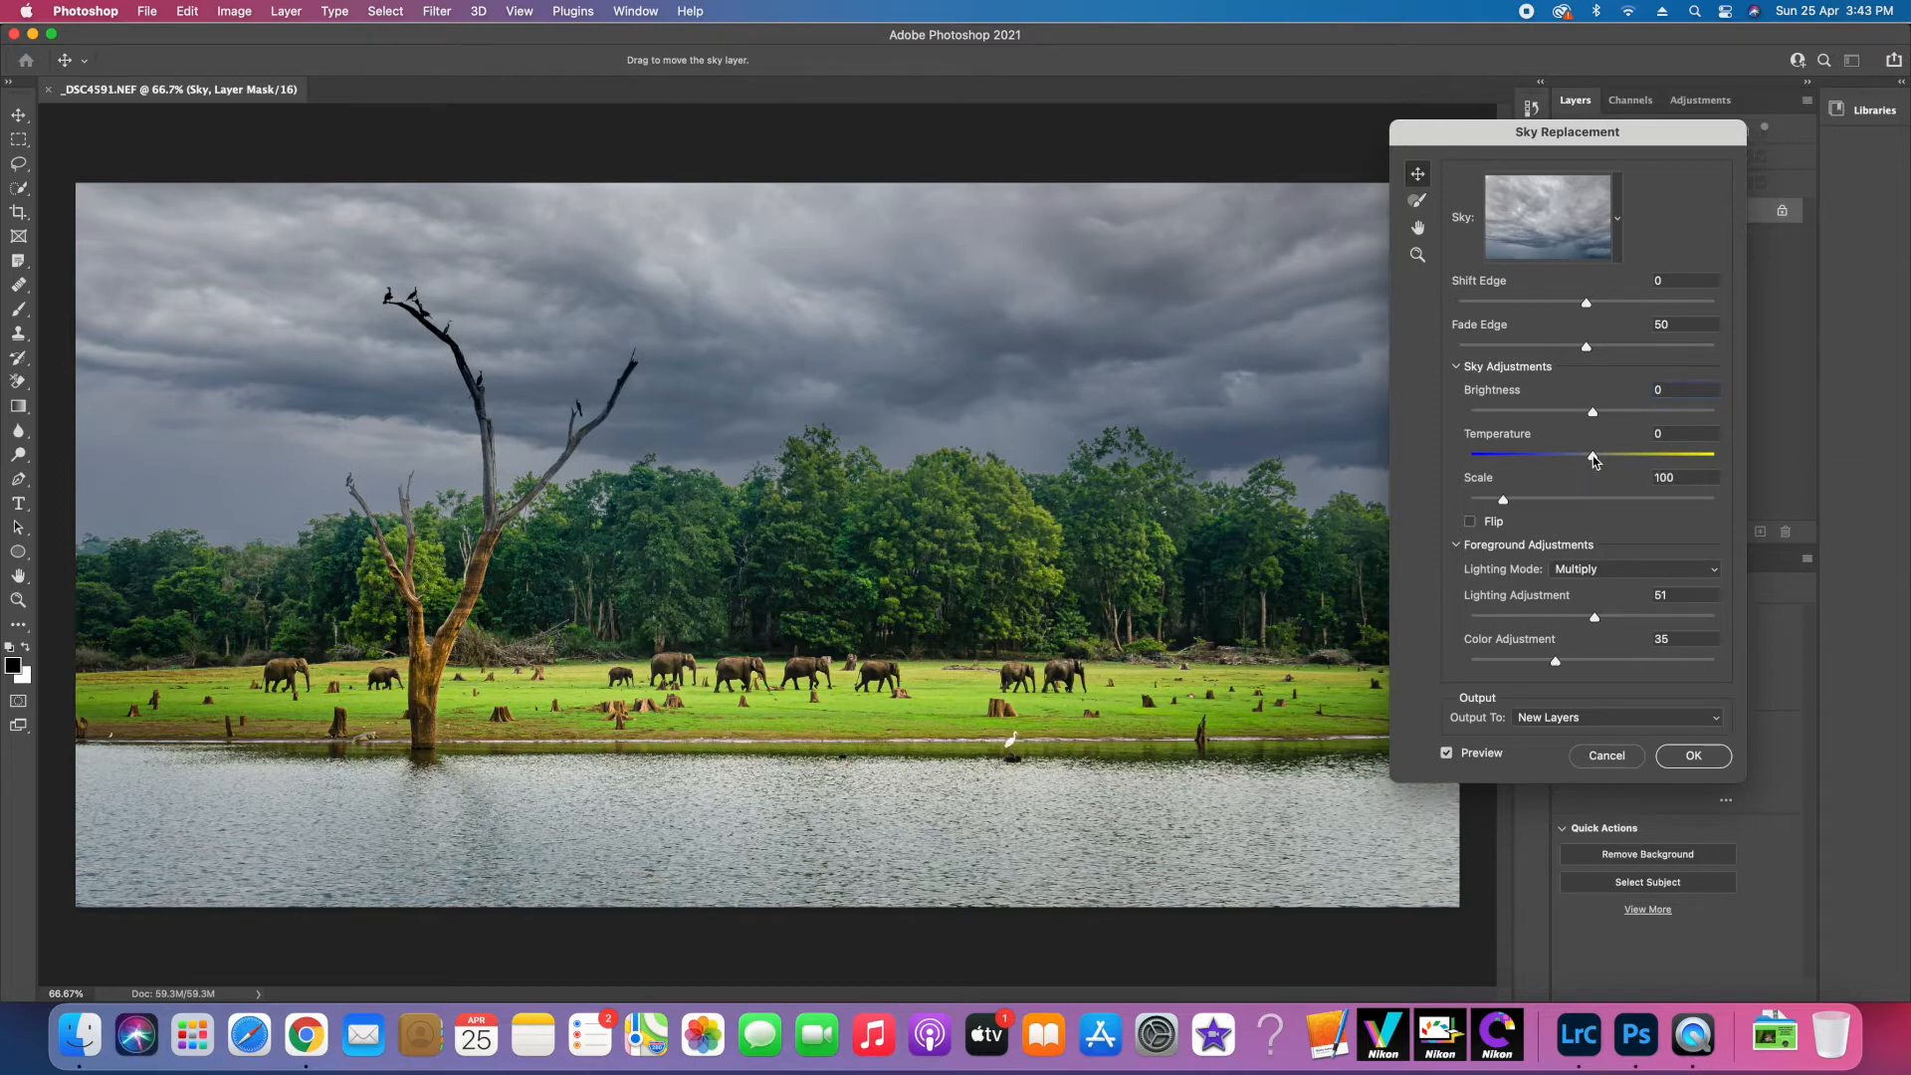
- Try the sky's Temperature at a warm 80 and a cool -77, and reset it to 0
{"action": "left_click_drag", "start_coordinate": [1593, 458], "coordinate": [1694, 458]}
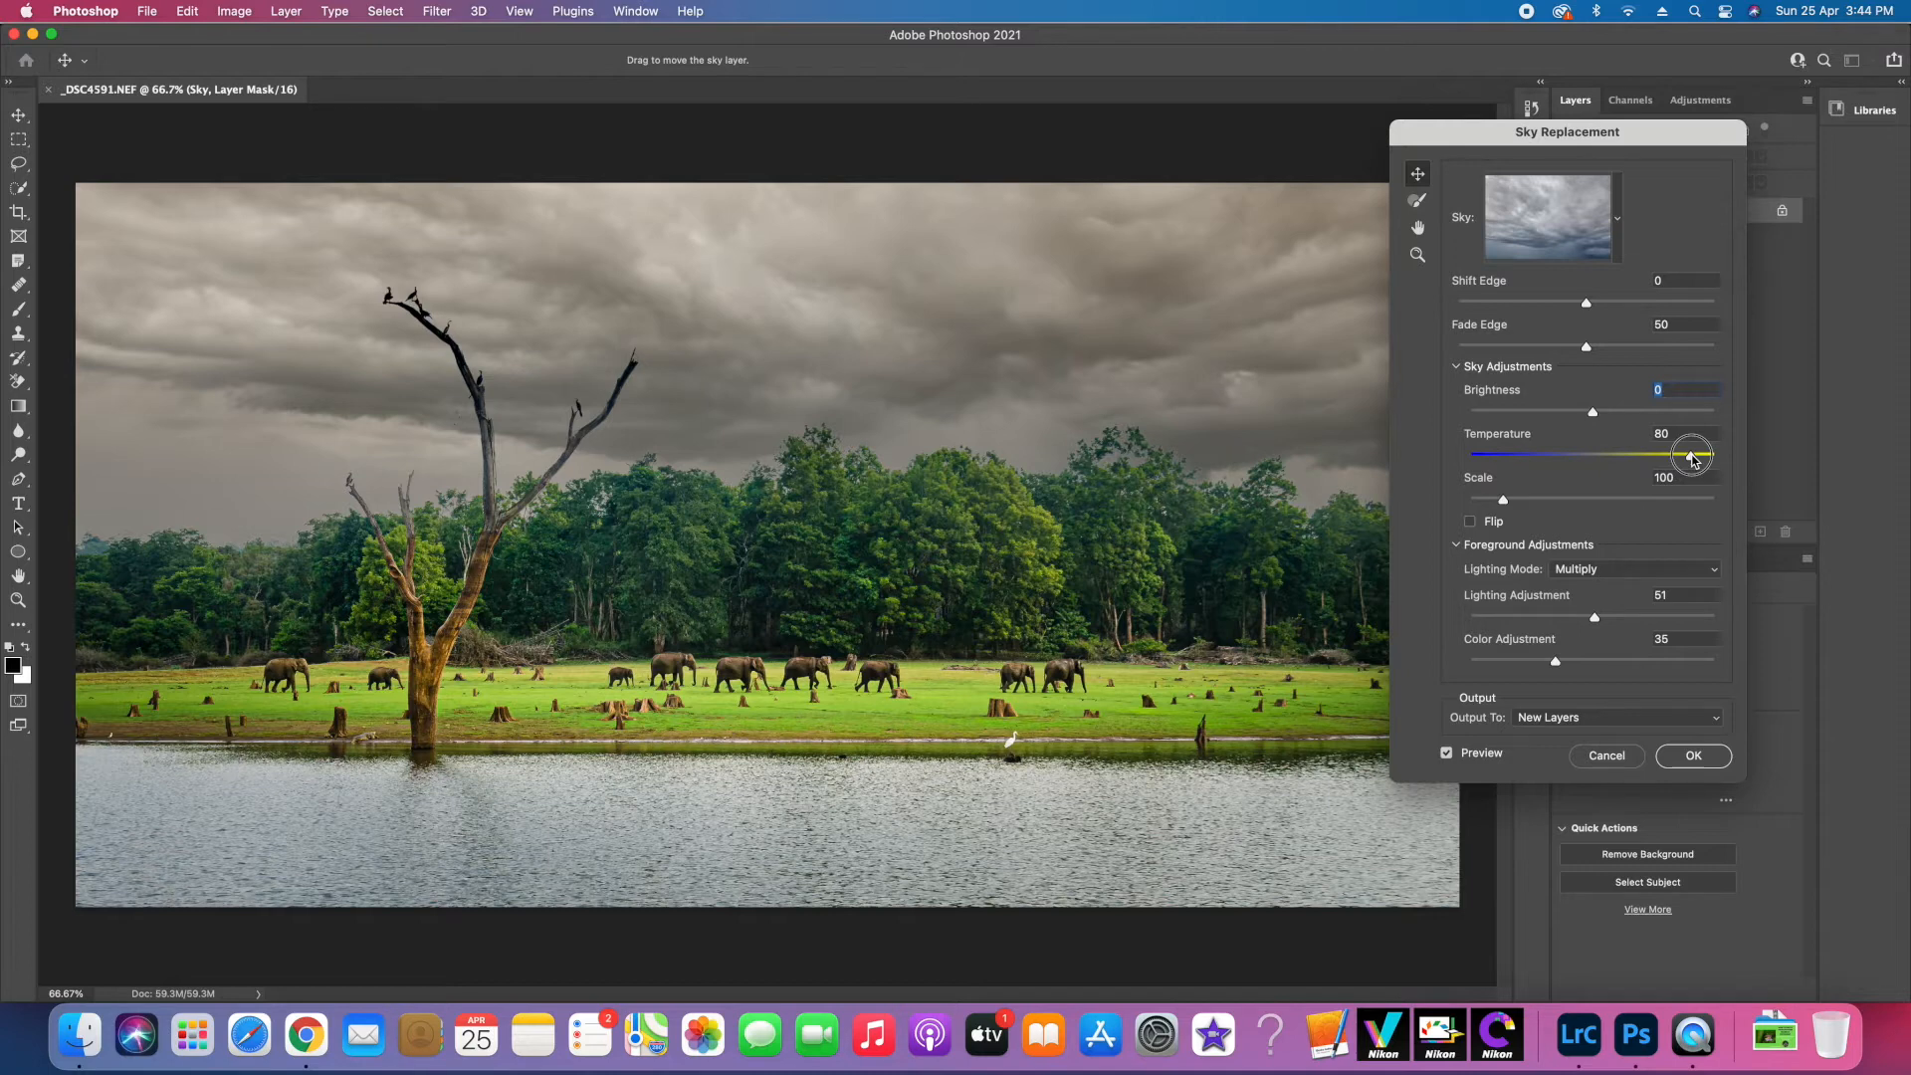
{"action": "left_click_drag", "start_coordinate": [1694, 460], "coordinate": [1500, 464]}
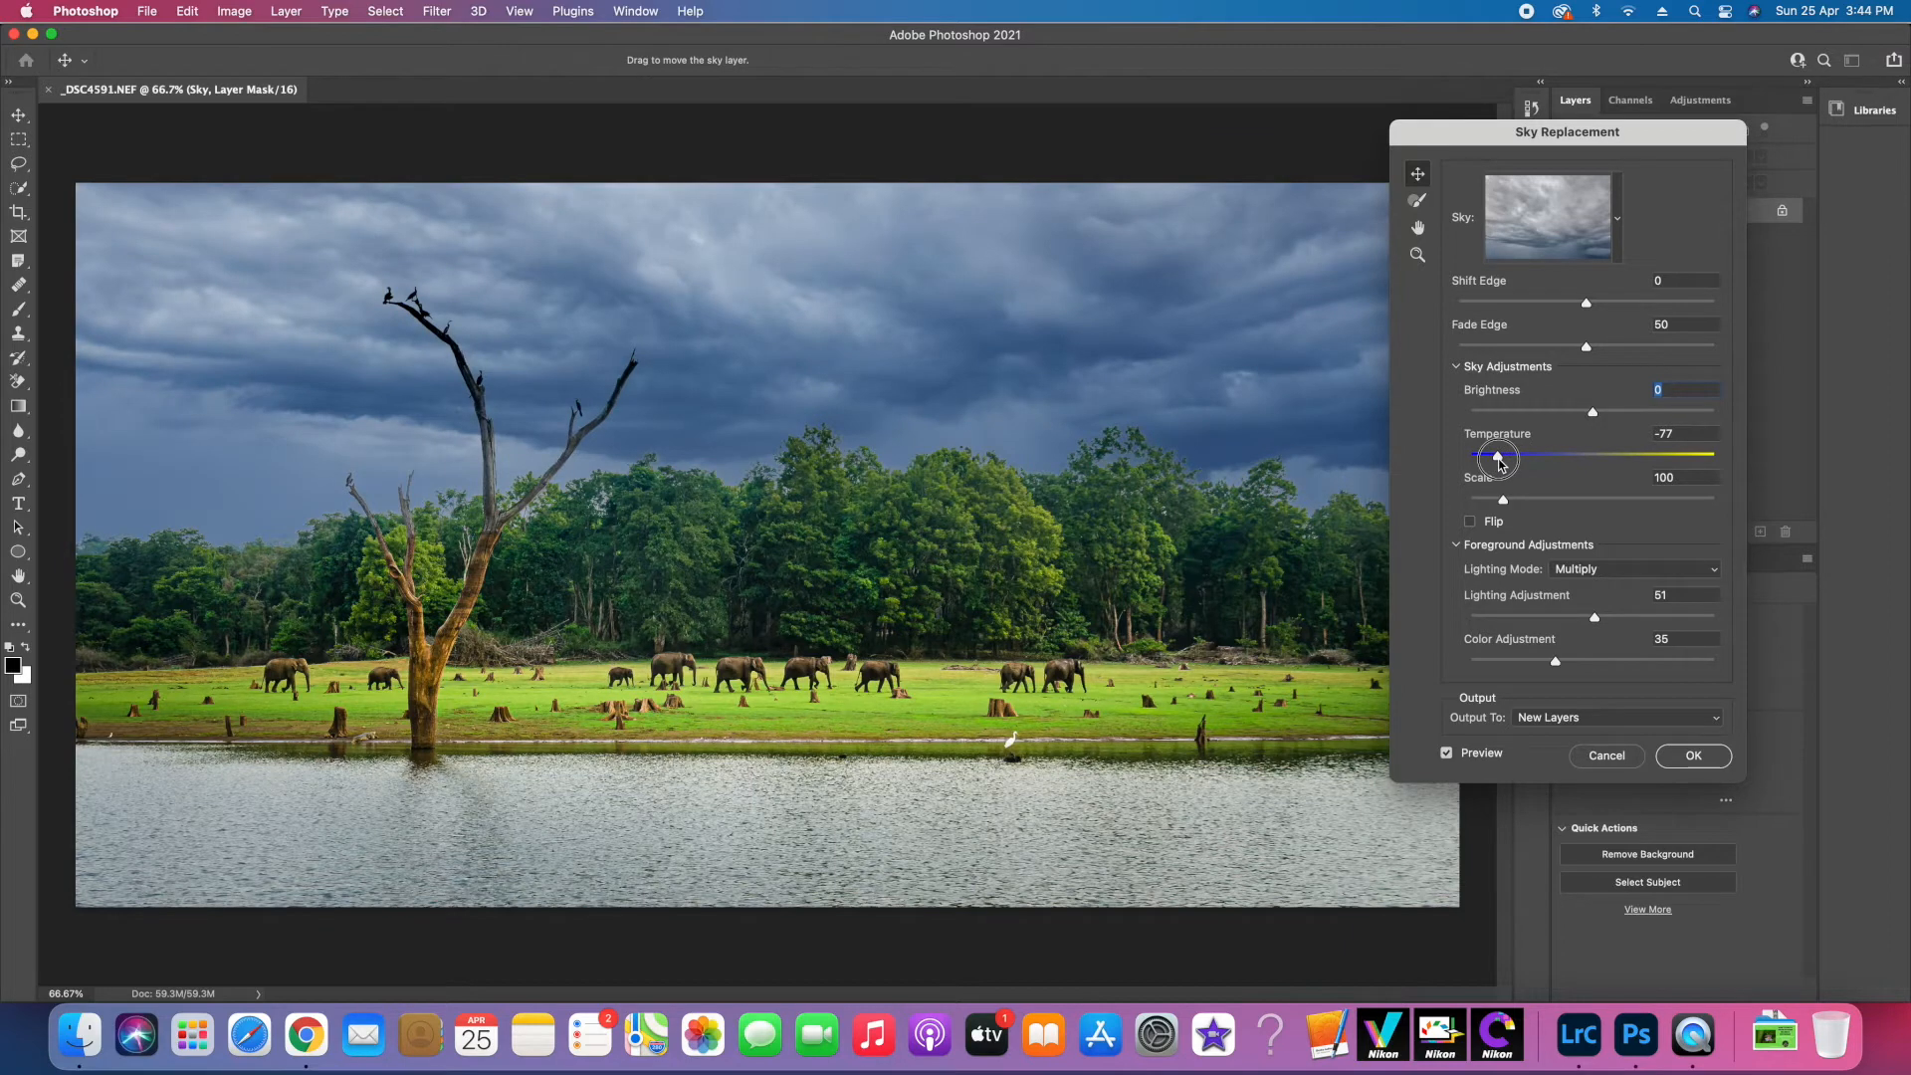
{"action": "left_click_drag", "start_coordinate": [1501, 464], "coordinate": [1640, 458]}
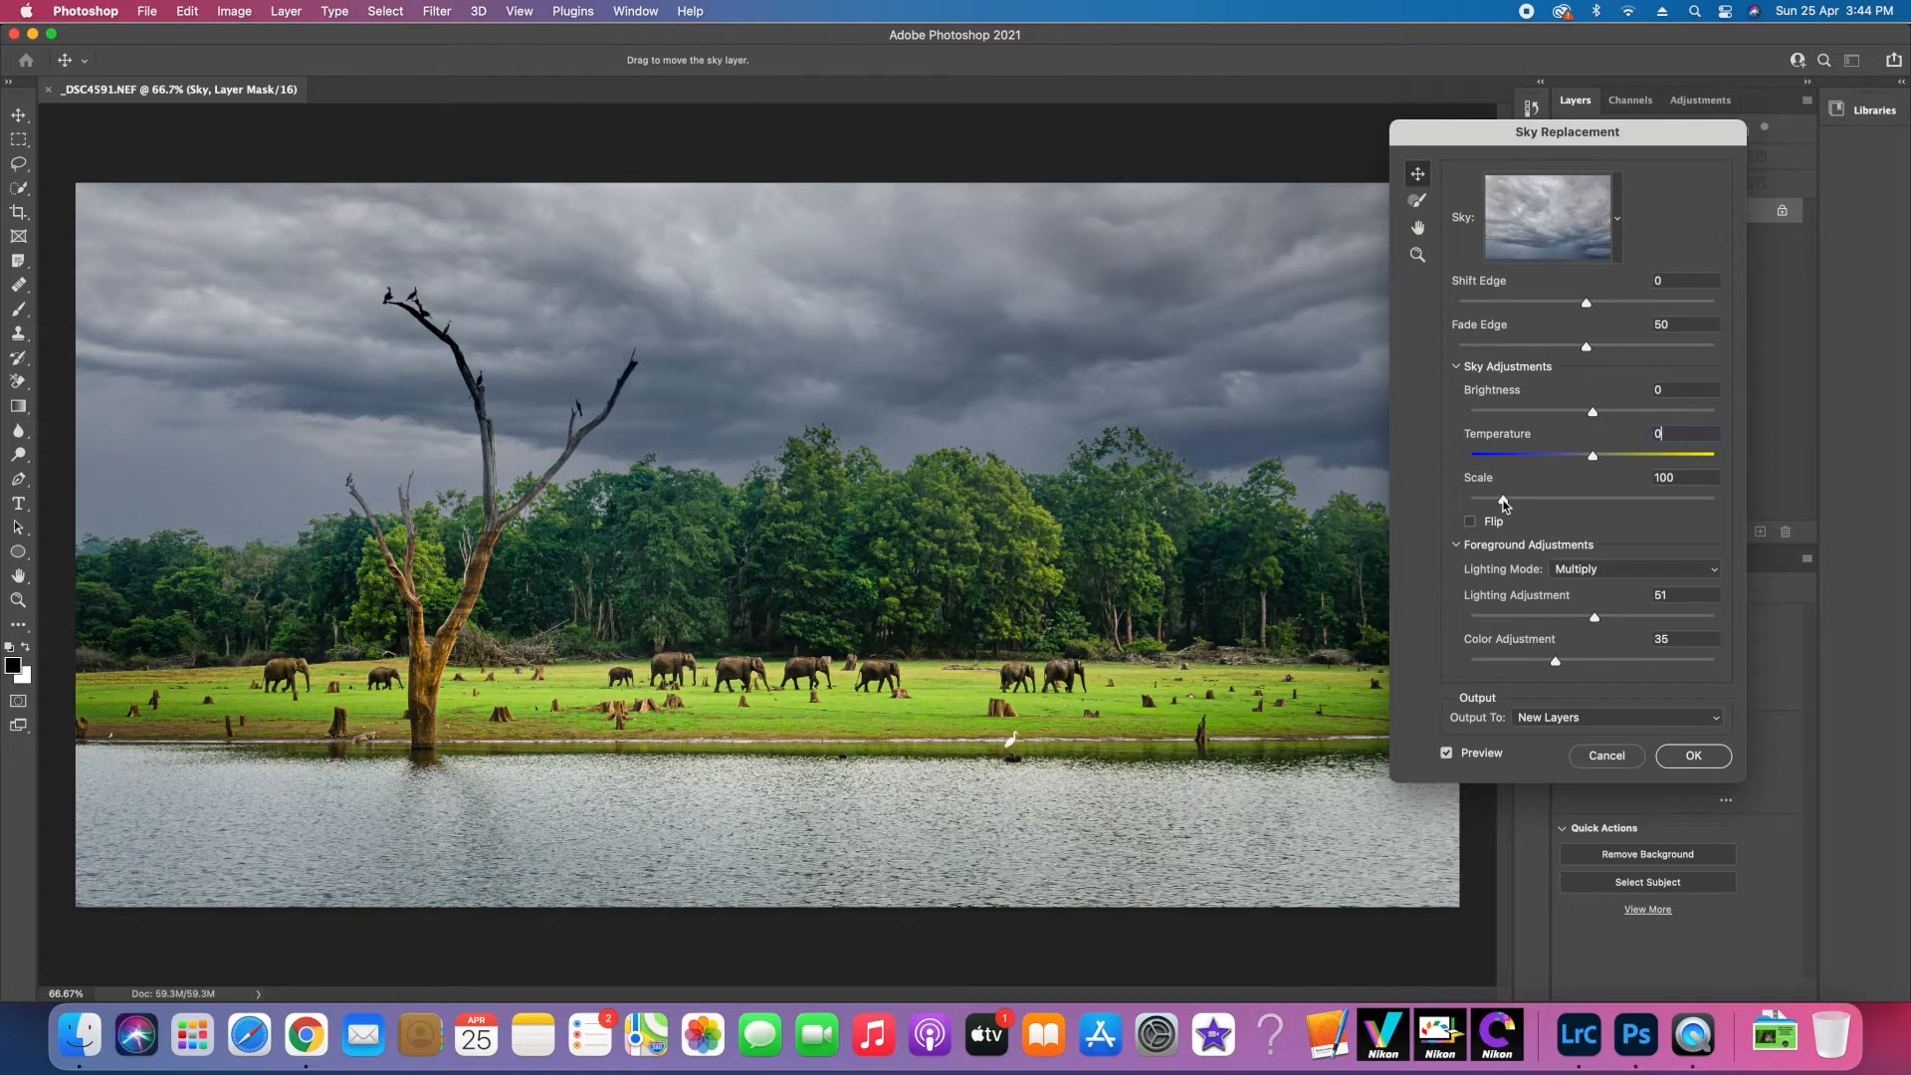
- Try shrinking the replacement sky to a Scale of 58, and restore the Scale to 100
{"action": "left_click_drag", "start_coordinate": [1504, 504], "coordinate": [1477, 506]}
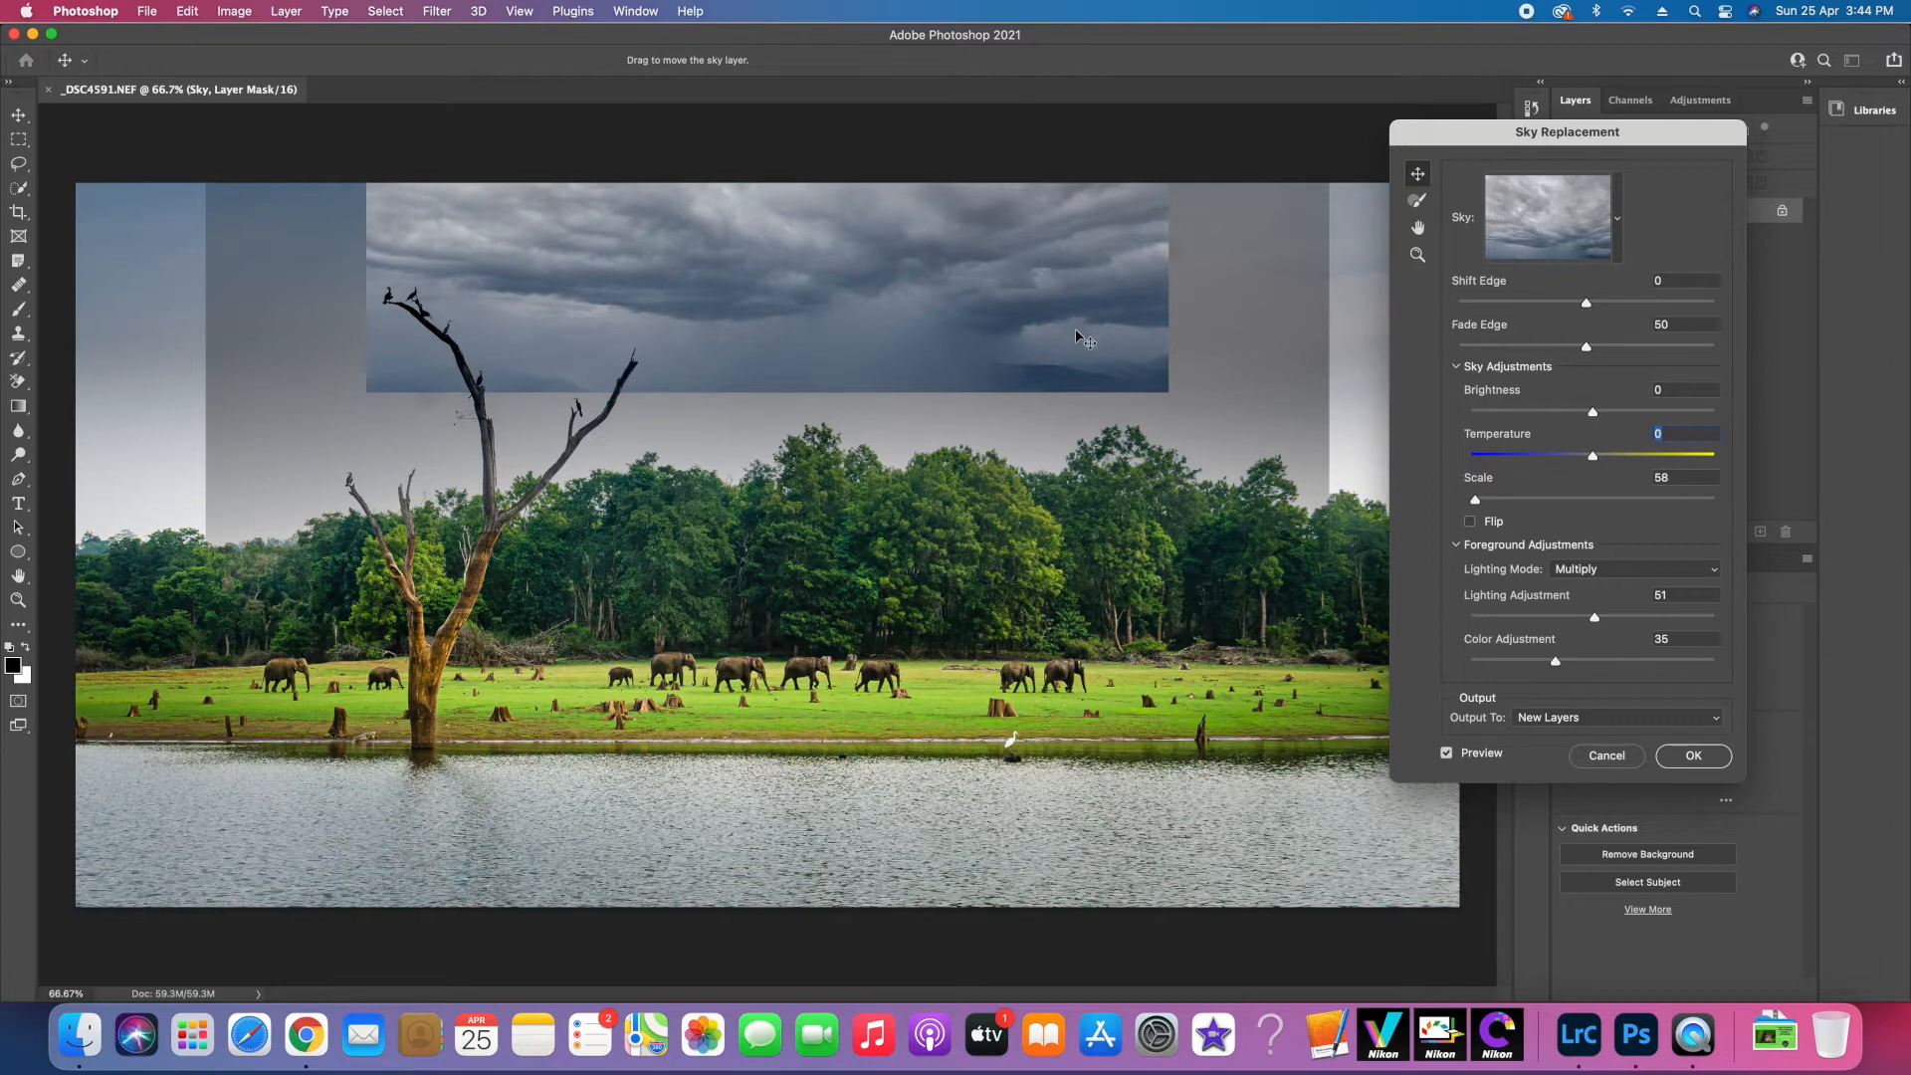
{"action": "left_click_drag", "start_coordinate": [1479, 504], "coordinate": [1643, 503]}
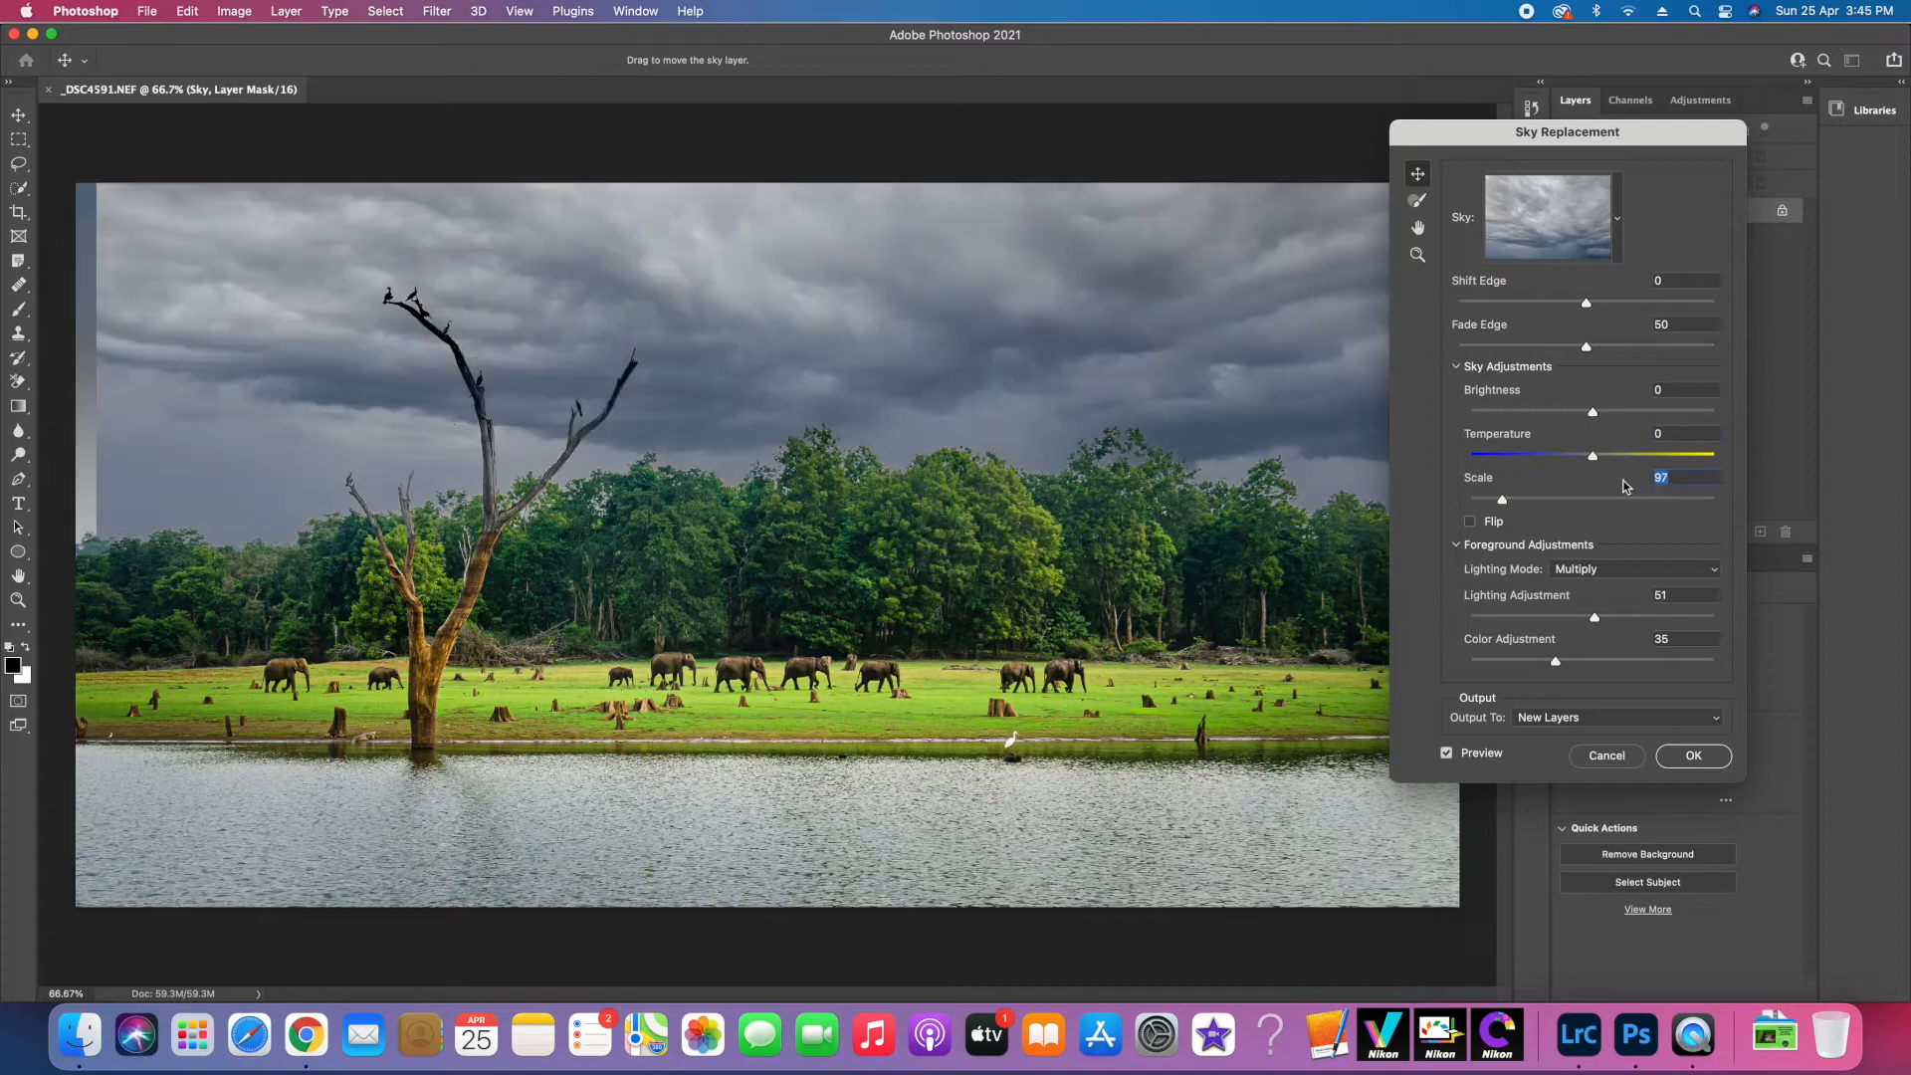
{"action": "type", "text": "100"}
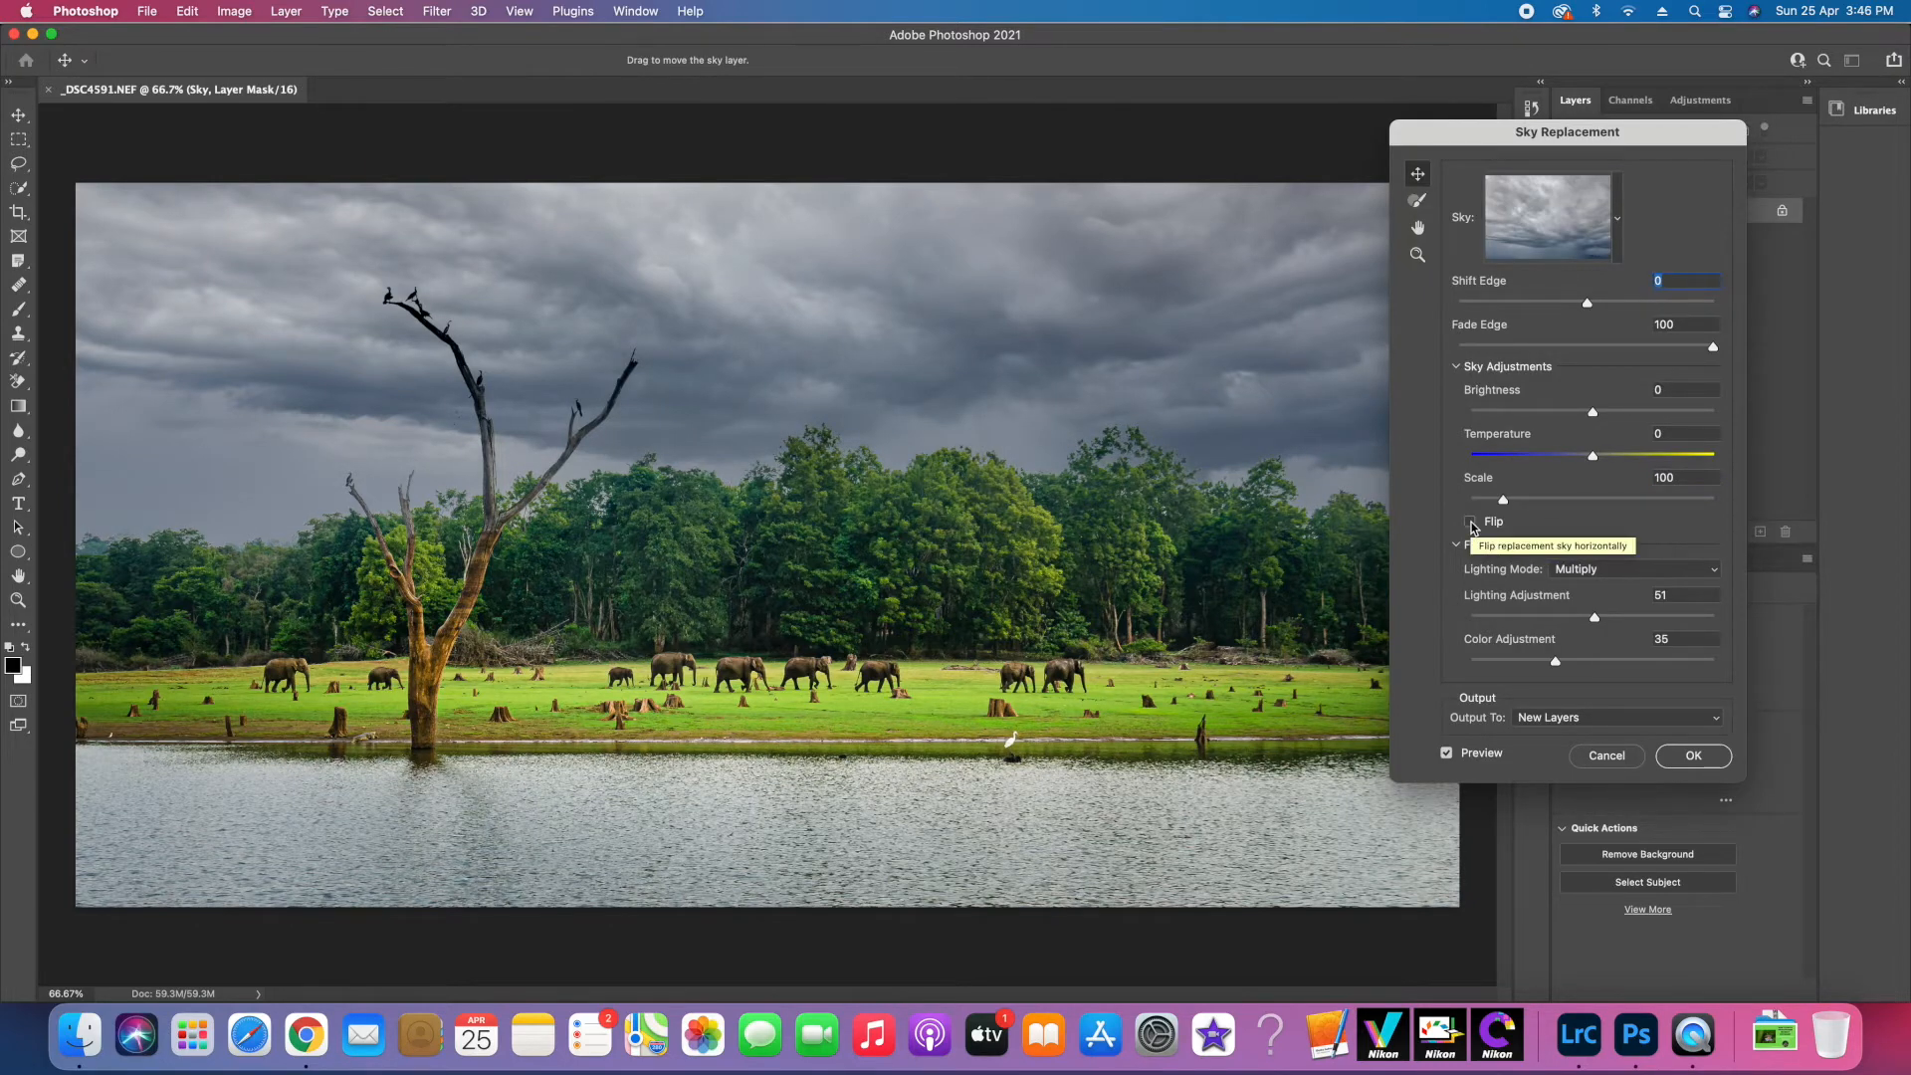
- Flip the replacement sky horizontally twice for comparison, leaving Flip switched off
{"action": "left_click", "coordinate": [1472, 524]}
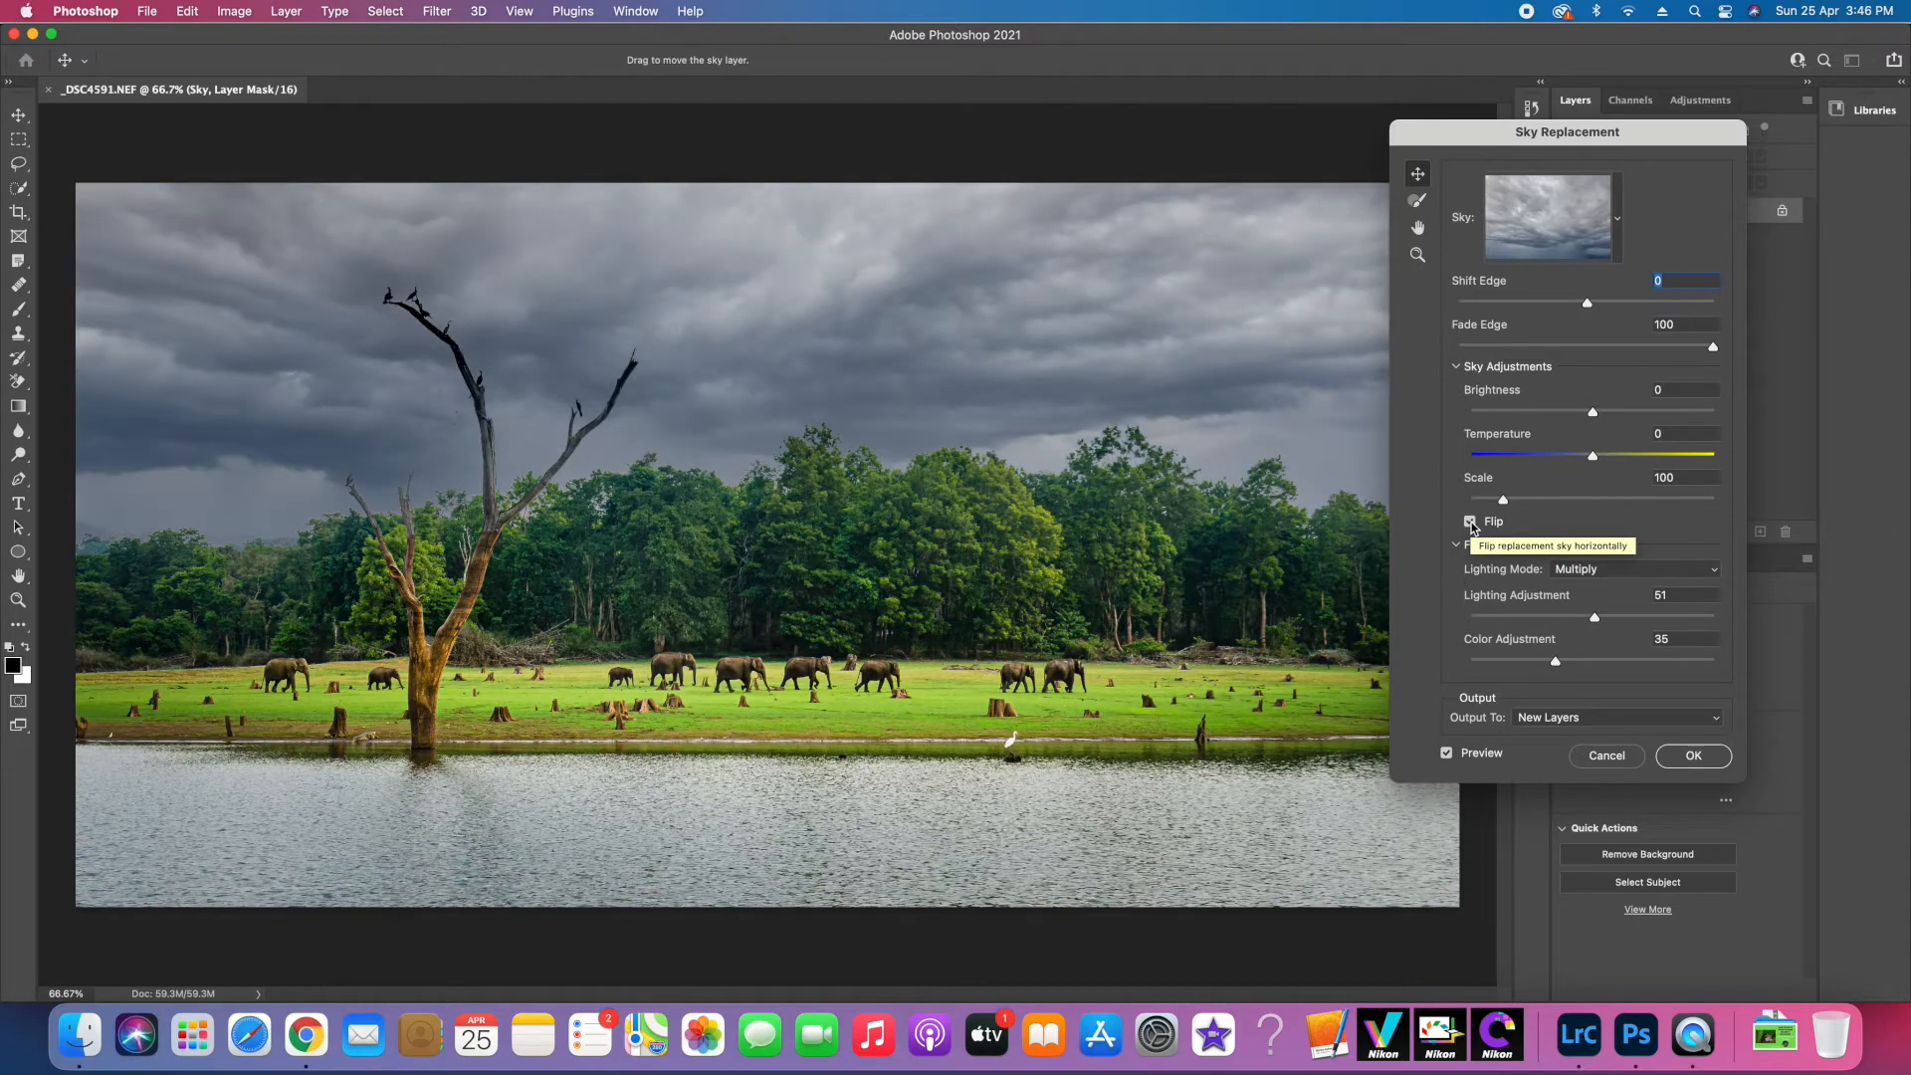
{"action": "left_click", "coordinate": [1472, 523]}
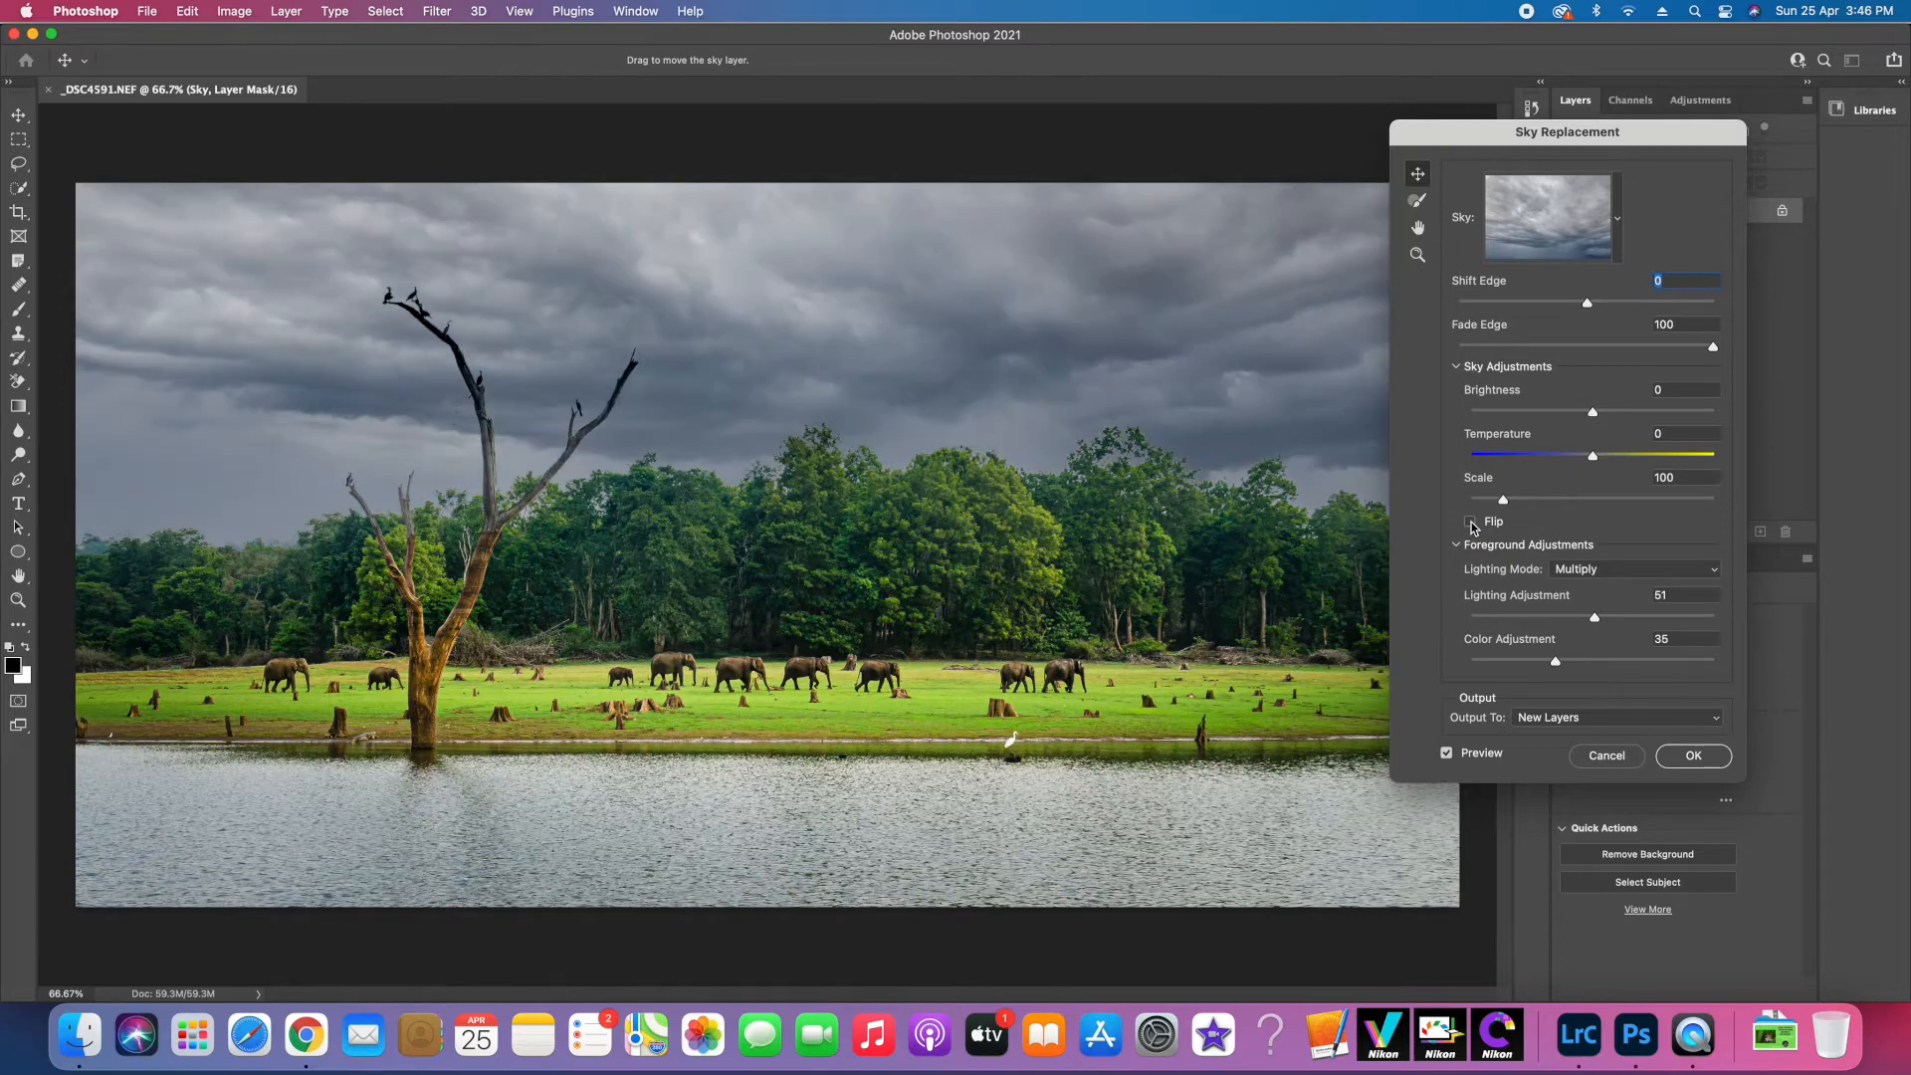
{"action": "left_click", "coordinate": [1472, 524]}
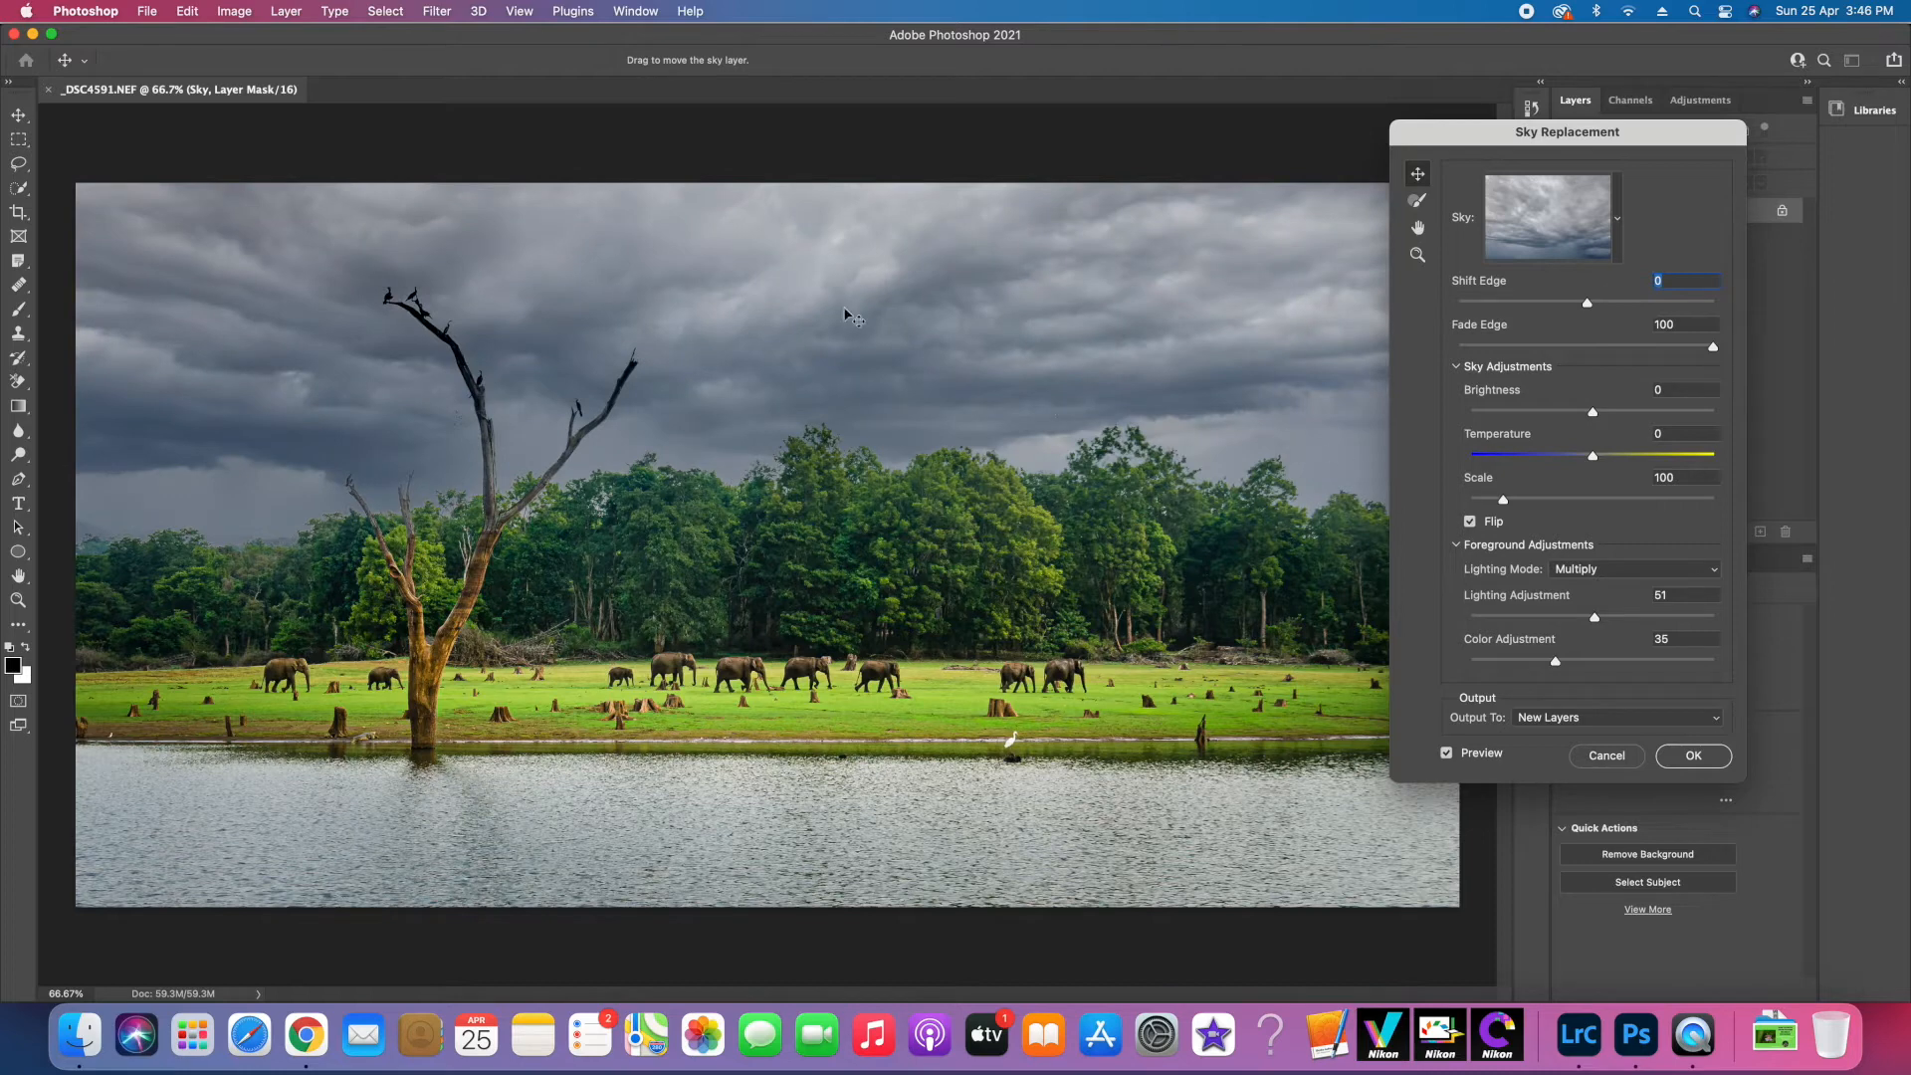
{"action": "left_click", "coordinate": [1472, 524]}
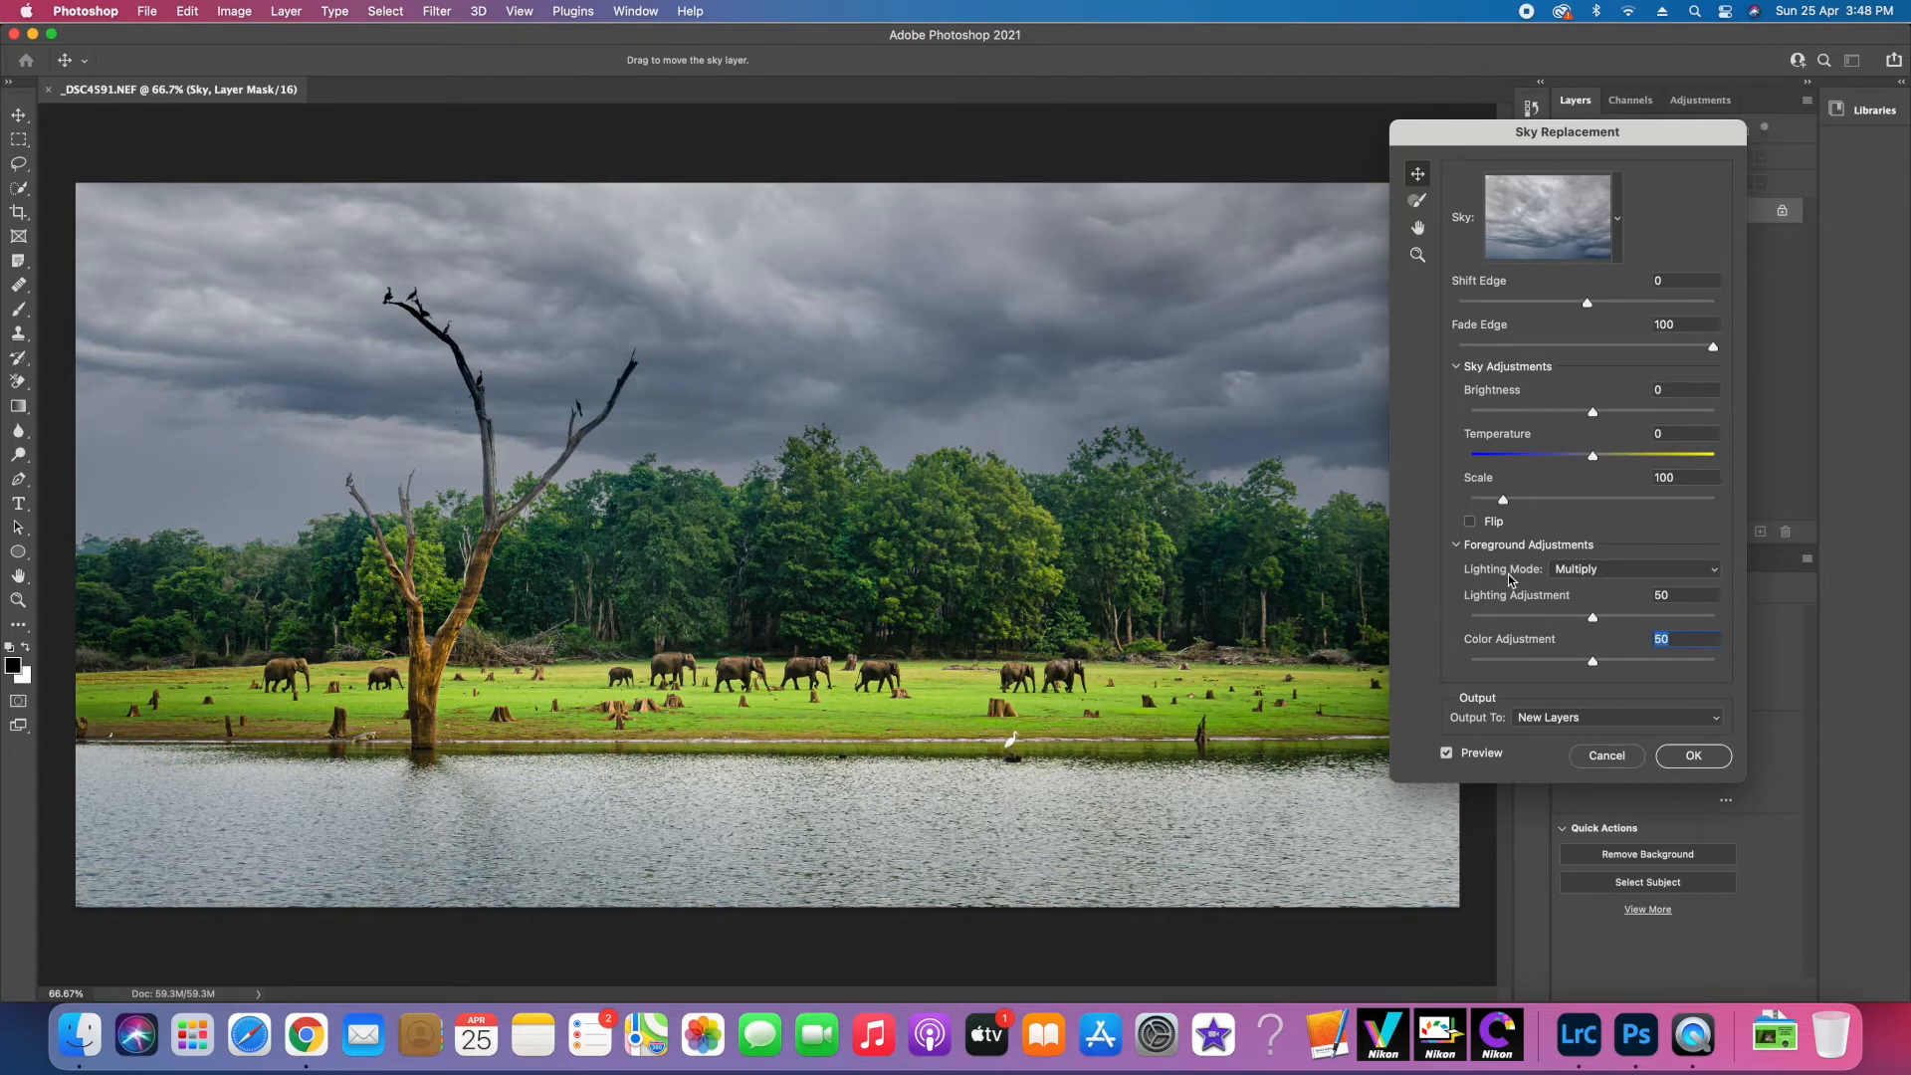
- Try the Screen lighting mode for the foreground, and return it to Multiply
{"action": "left_click", "coordinate": [1570, 578]}
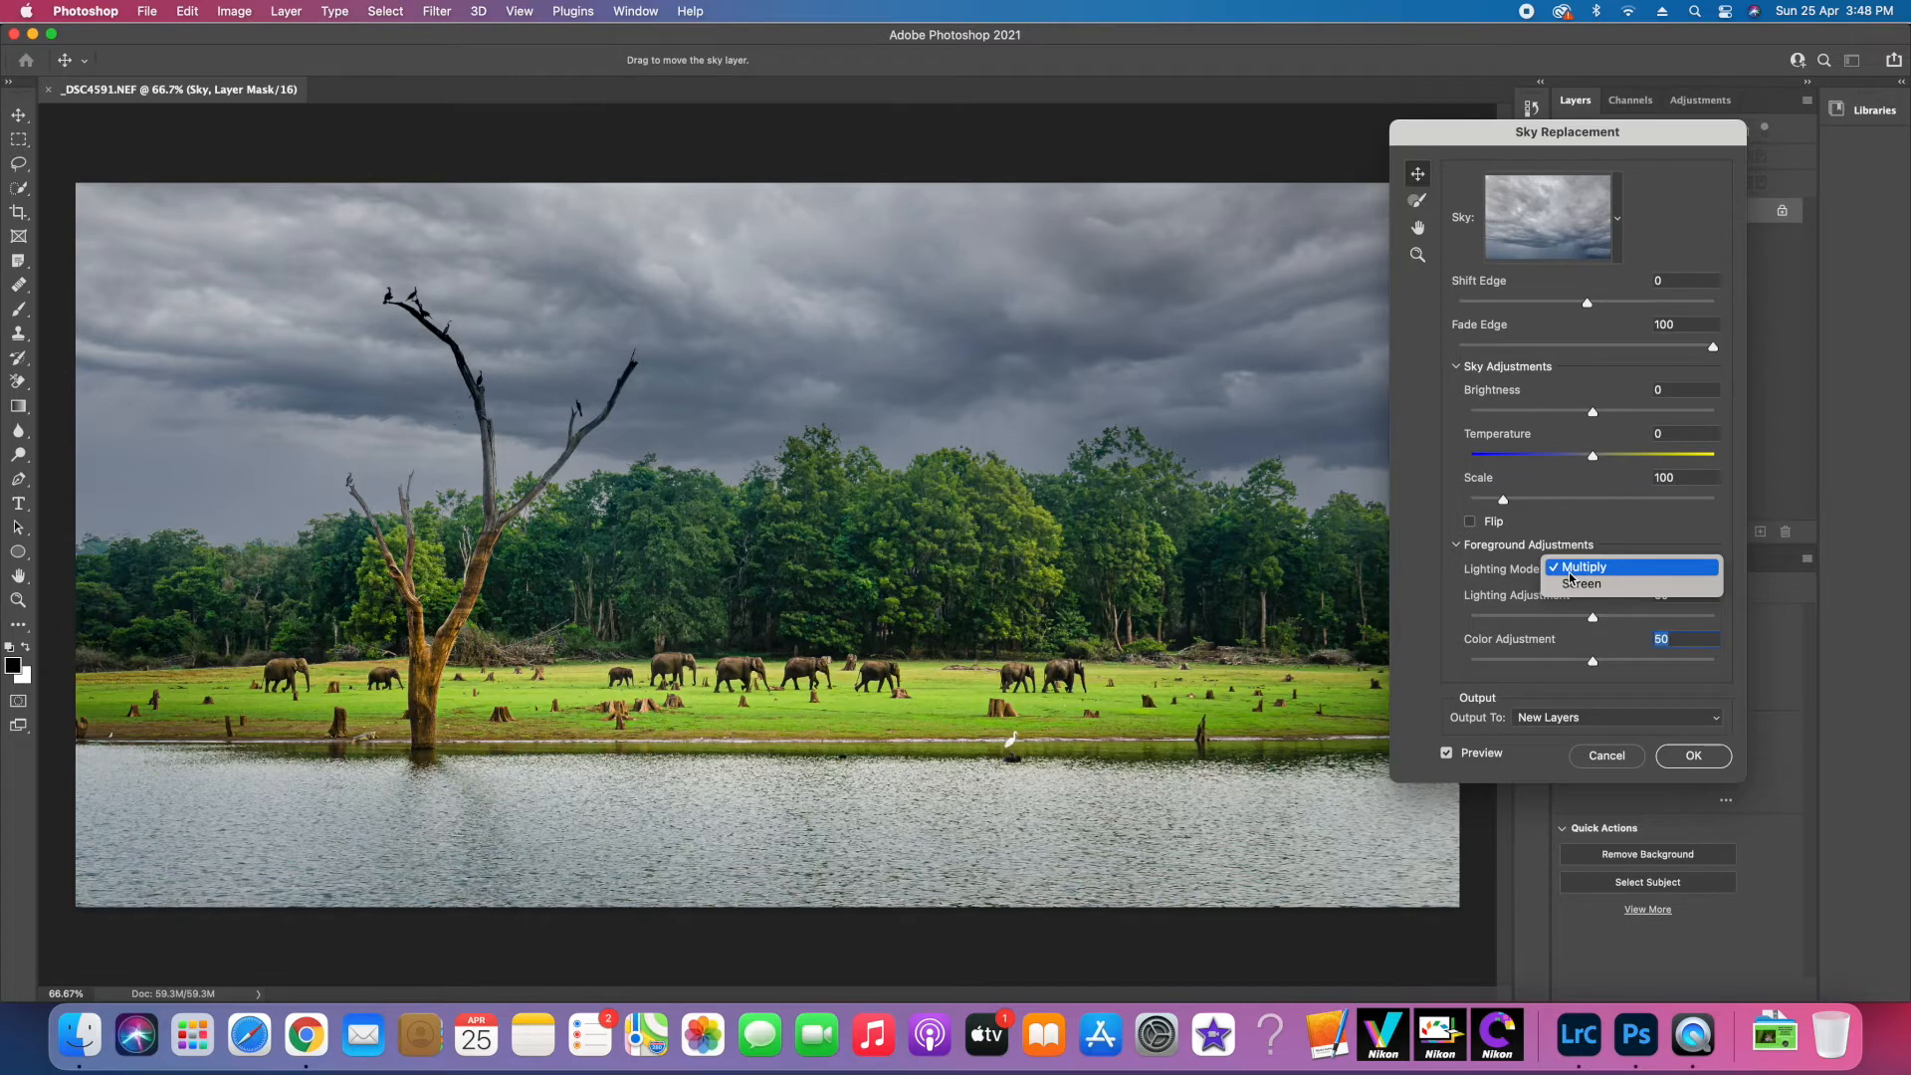
{"action": "left_click", "coordinate": [1569, 573]}
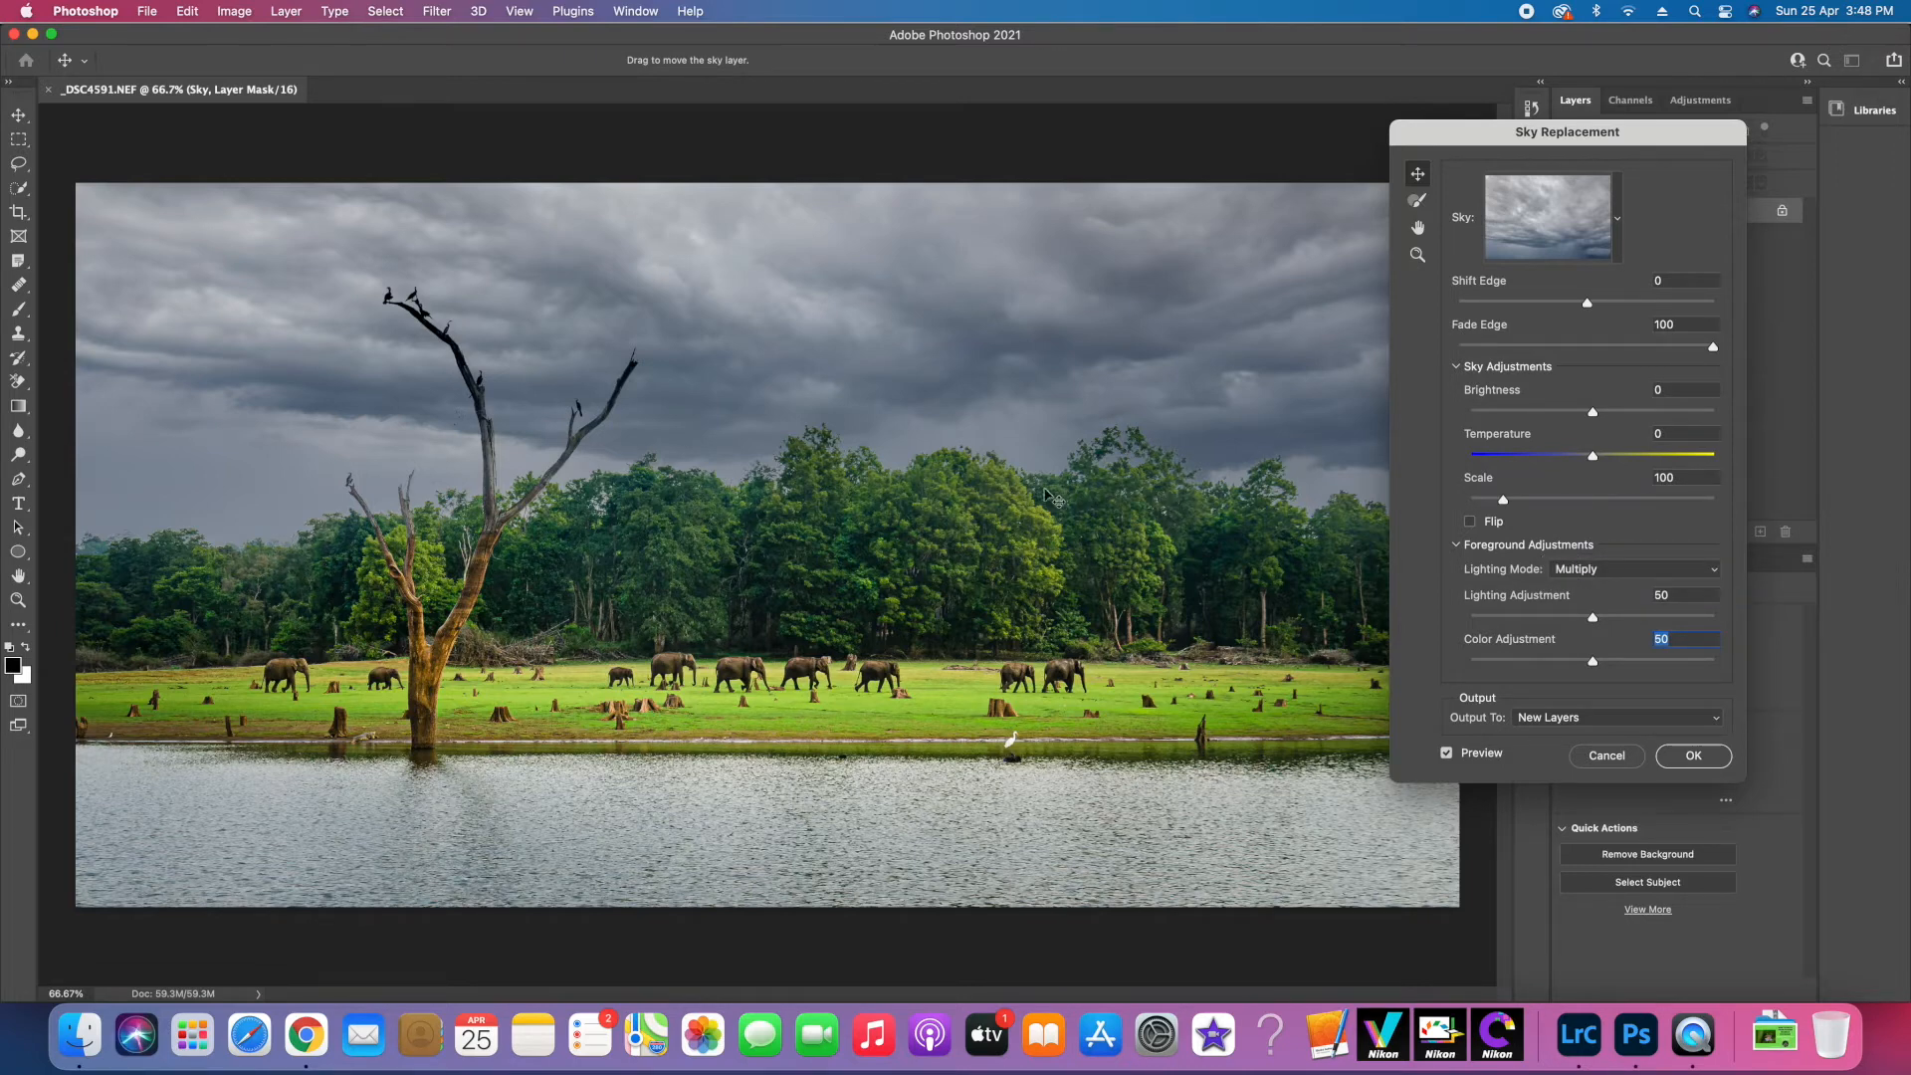
{"action": "left_click", "coordinate": [1611, 567]}
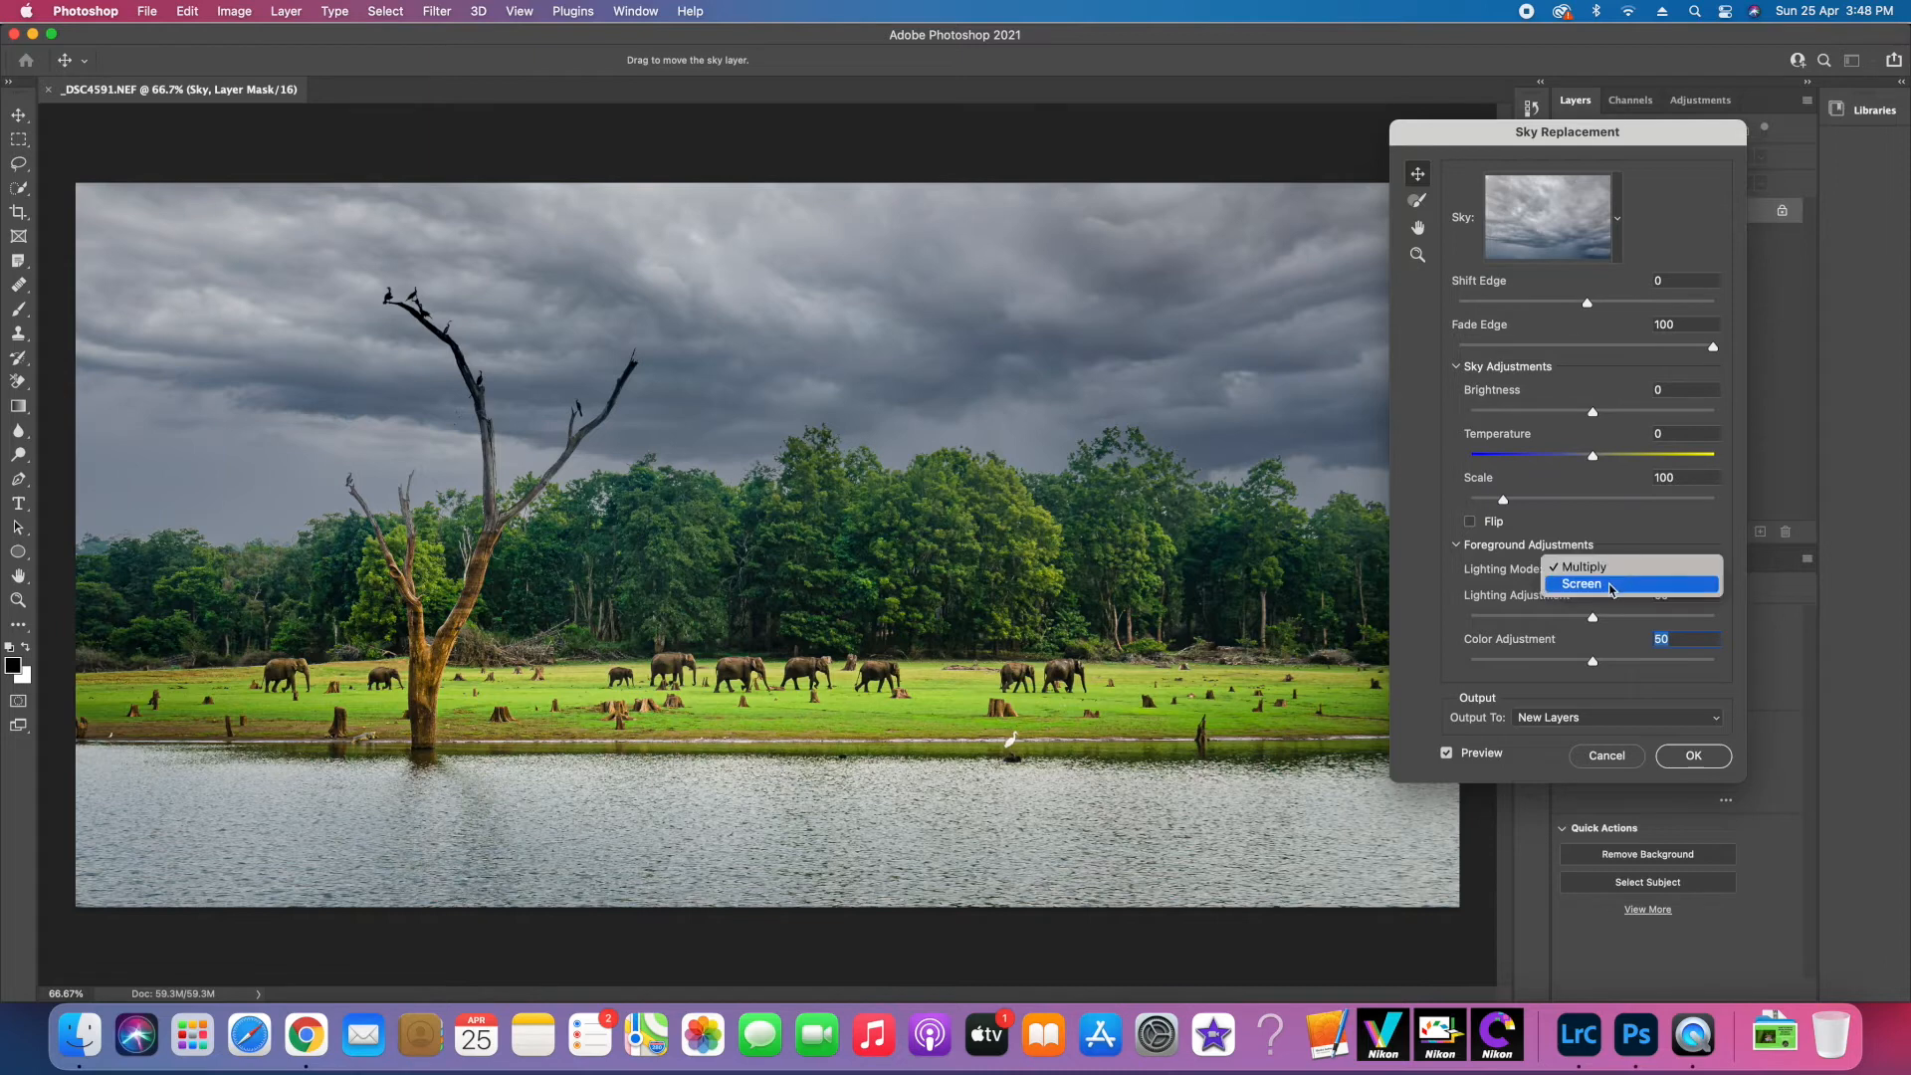
{"action": "left_click", "coordinate": [1660, 583]}
{"action": "left_click", "coordinate": [1660, 575]}
{"action": "left_click", "coordinate": [1660, 574]}
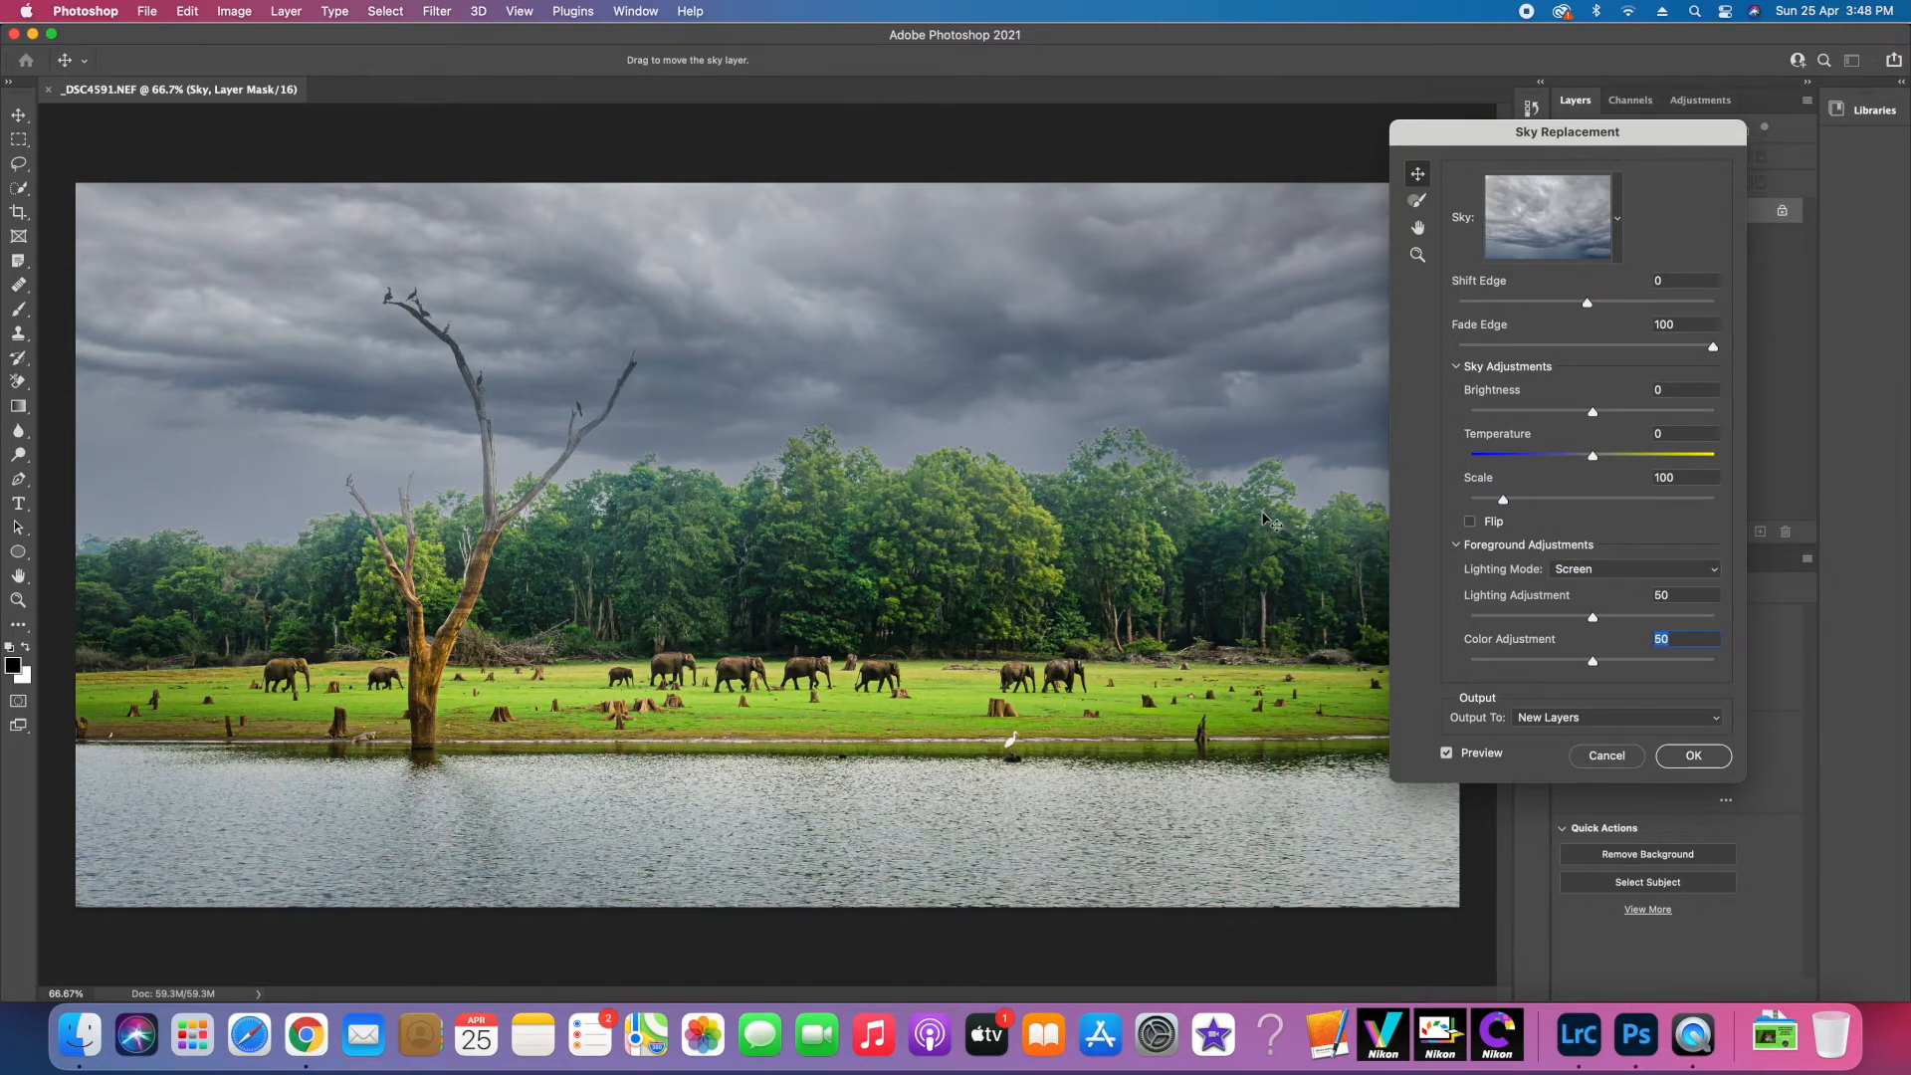
{"action": "left_click", "coordinate": [1678, 574]}
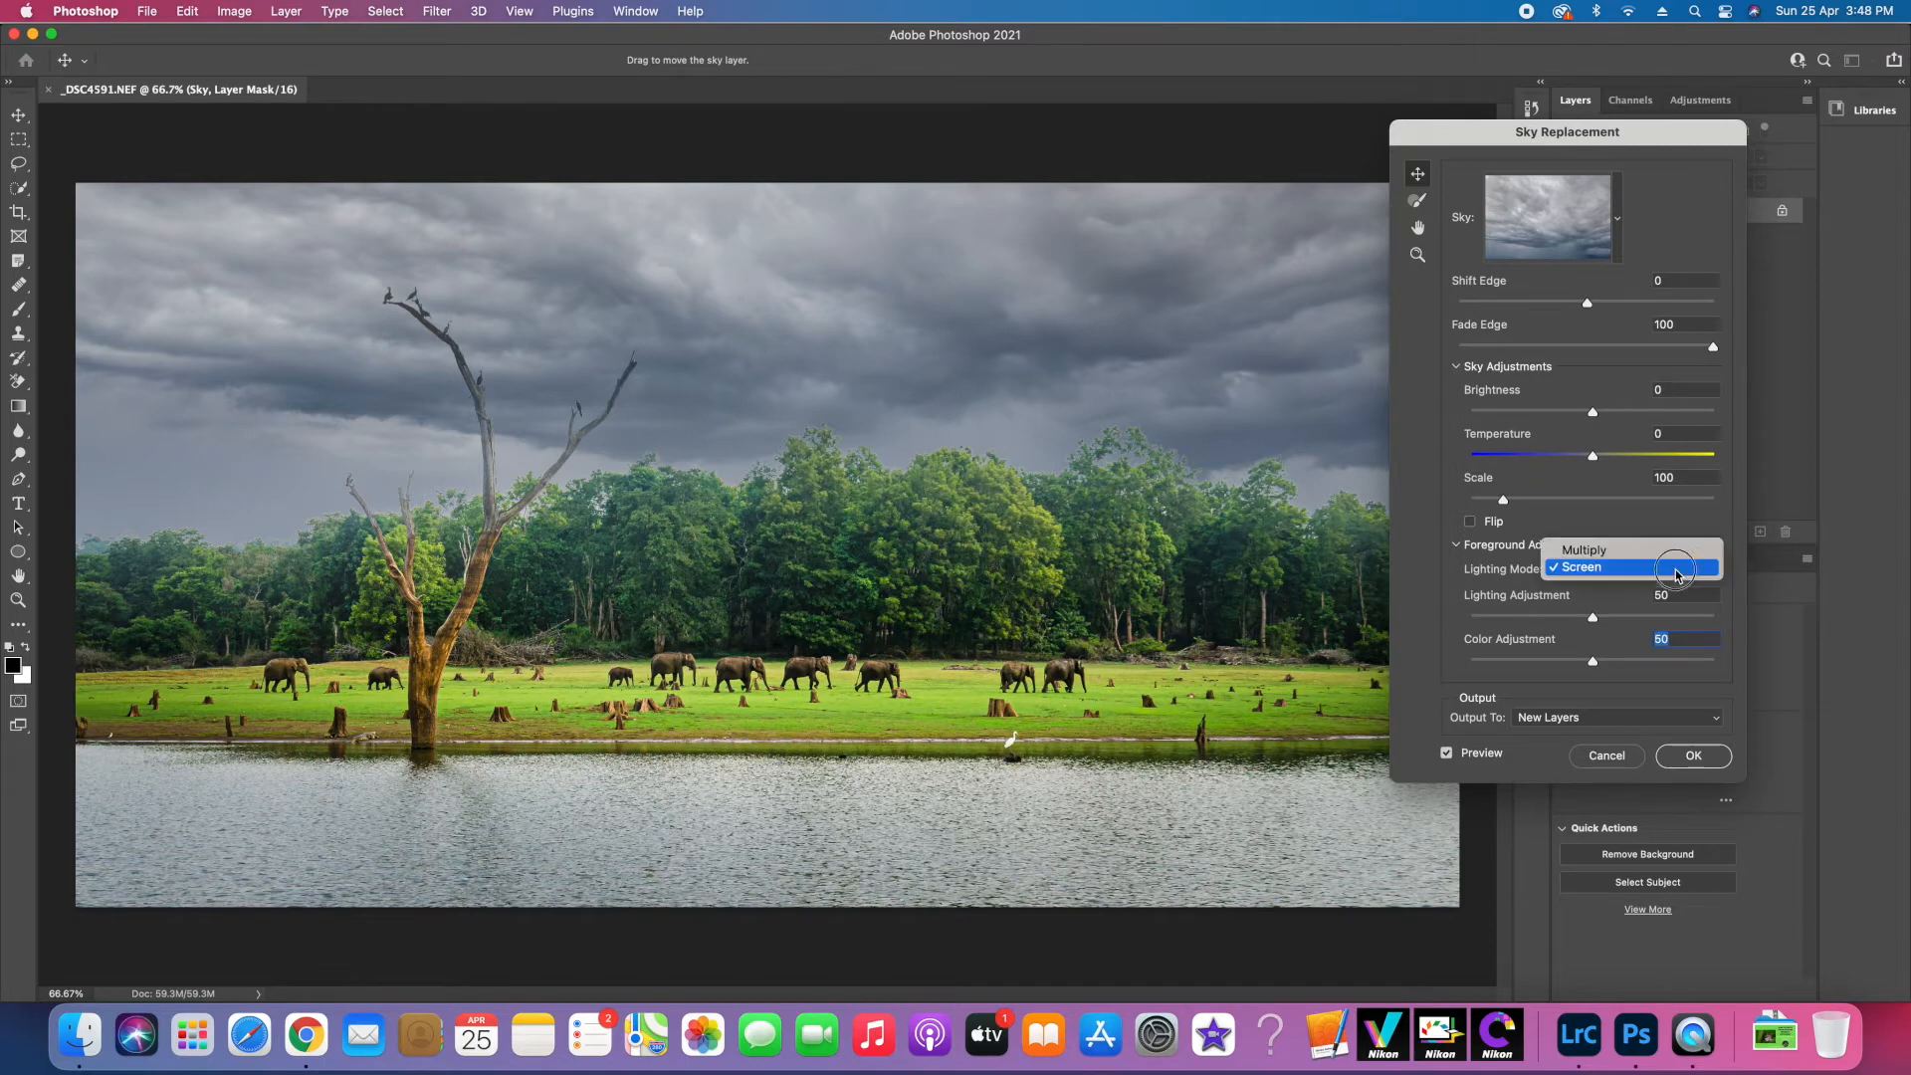
{"action": "left_click", "coordinate": [1660, 553]}
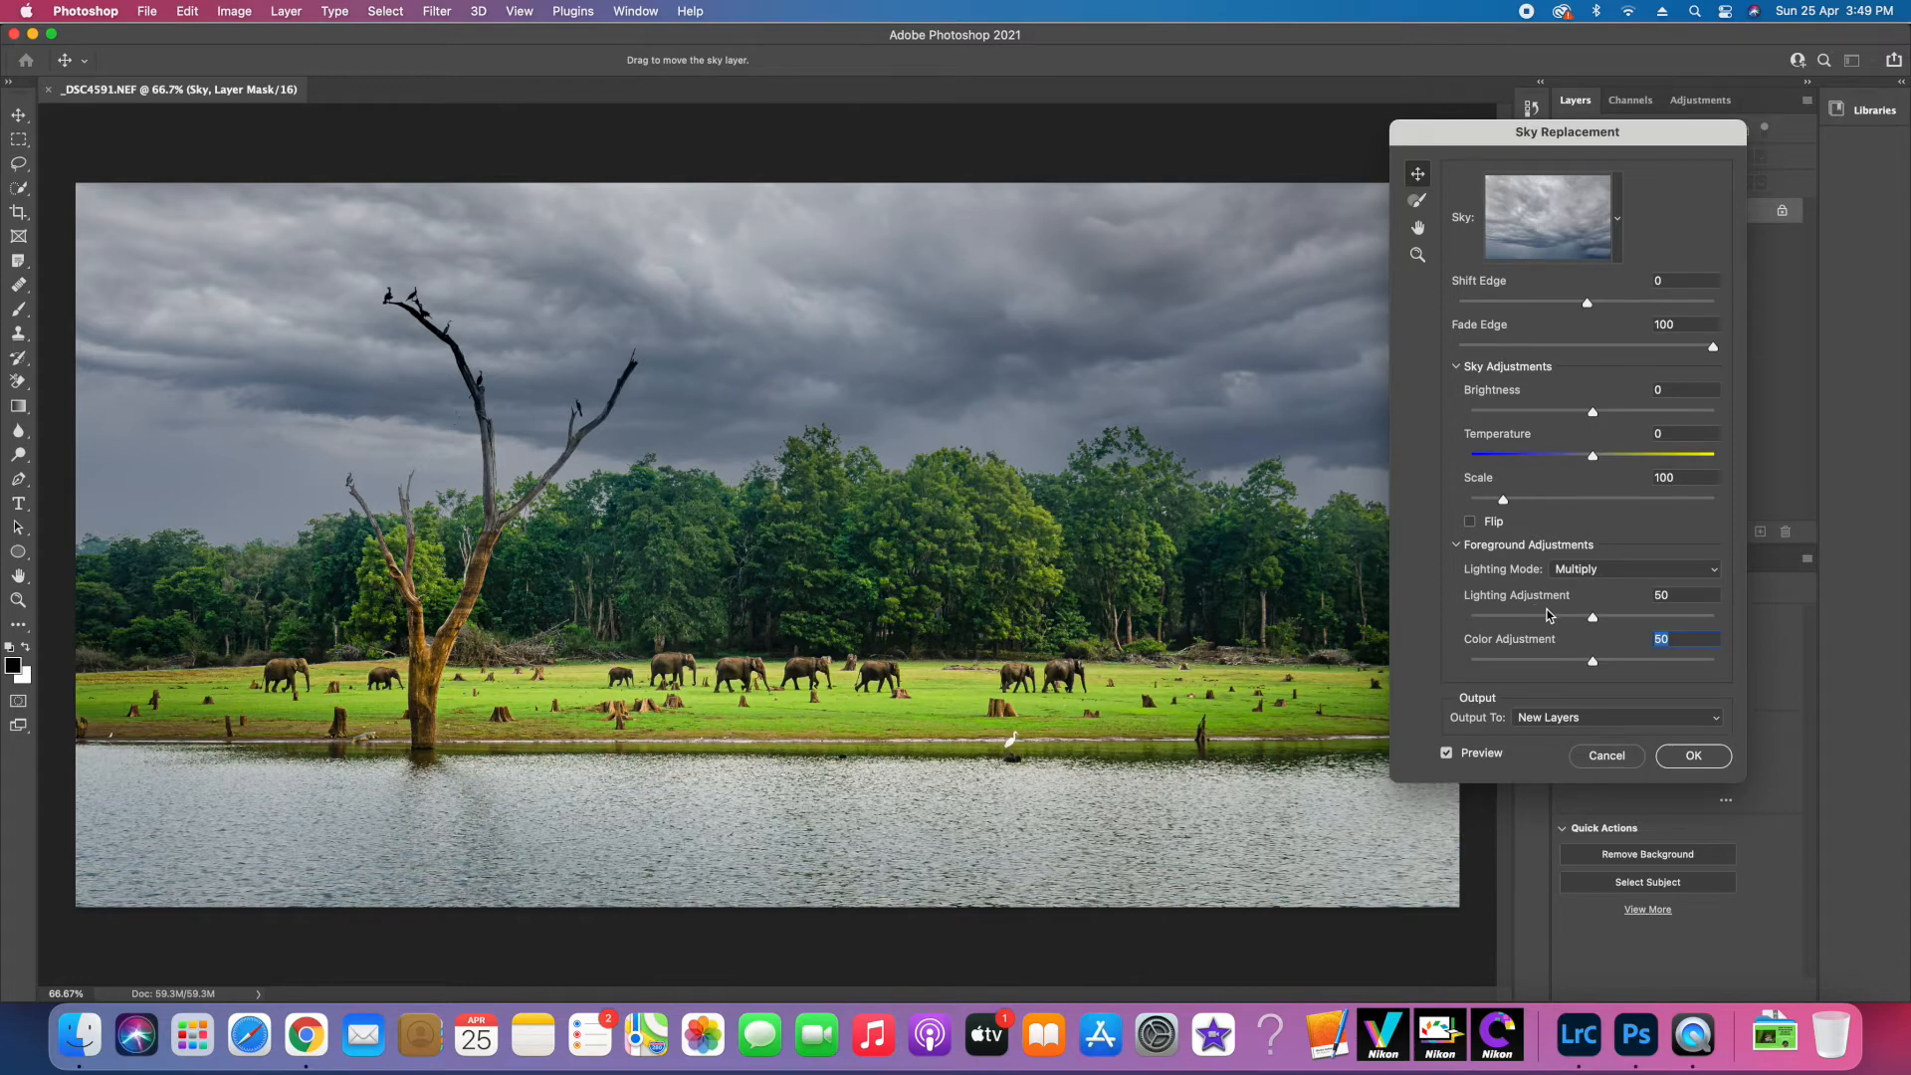
- Try the foreground Lighting Adjustment at 1 and at 100, return it to 50 and nudge it to 51
{"action": "left_click", "coordinate": [1594, 621]}
{"action": "left_click_drag", "start_coordinate": [1594, 621], "coordinate": [1472, 623]}
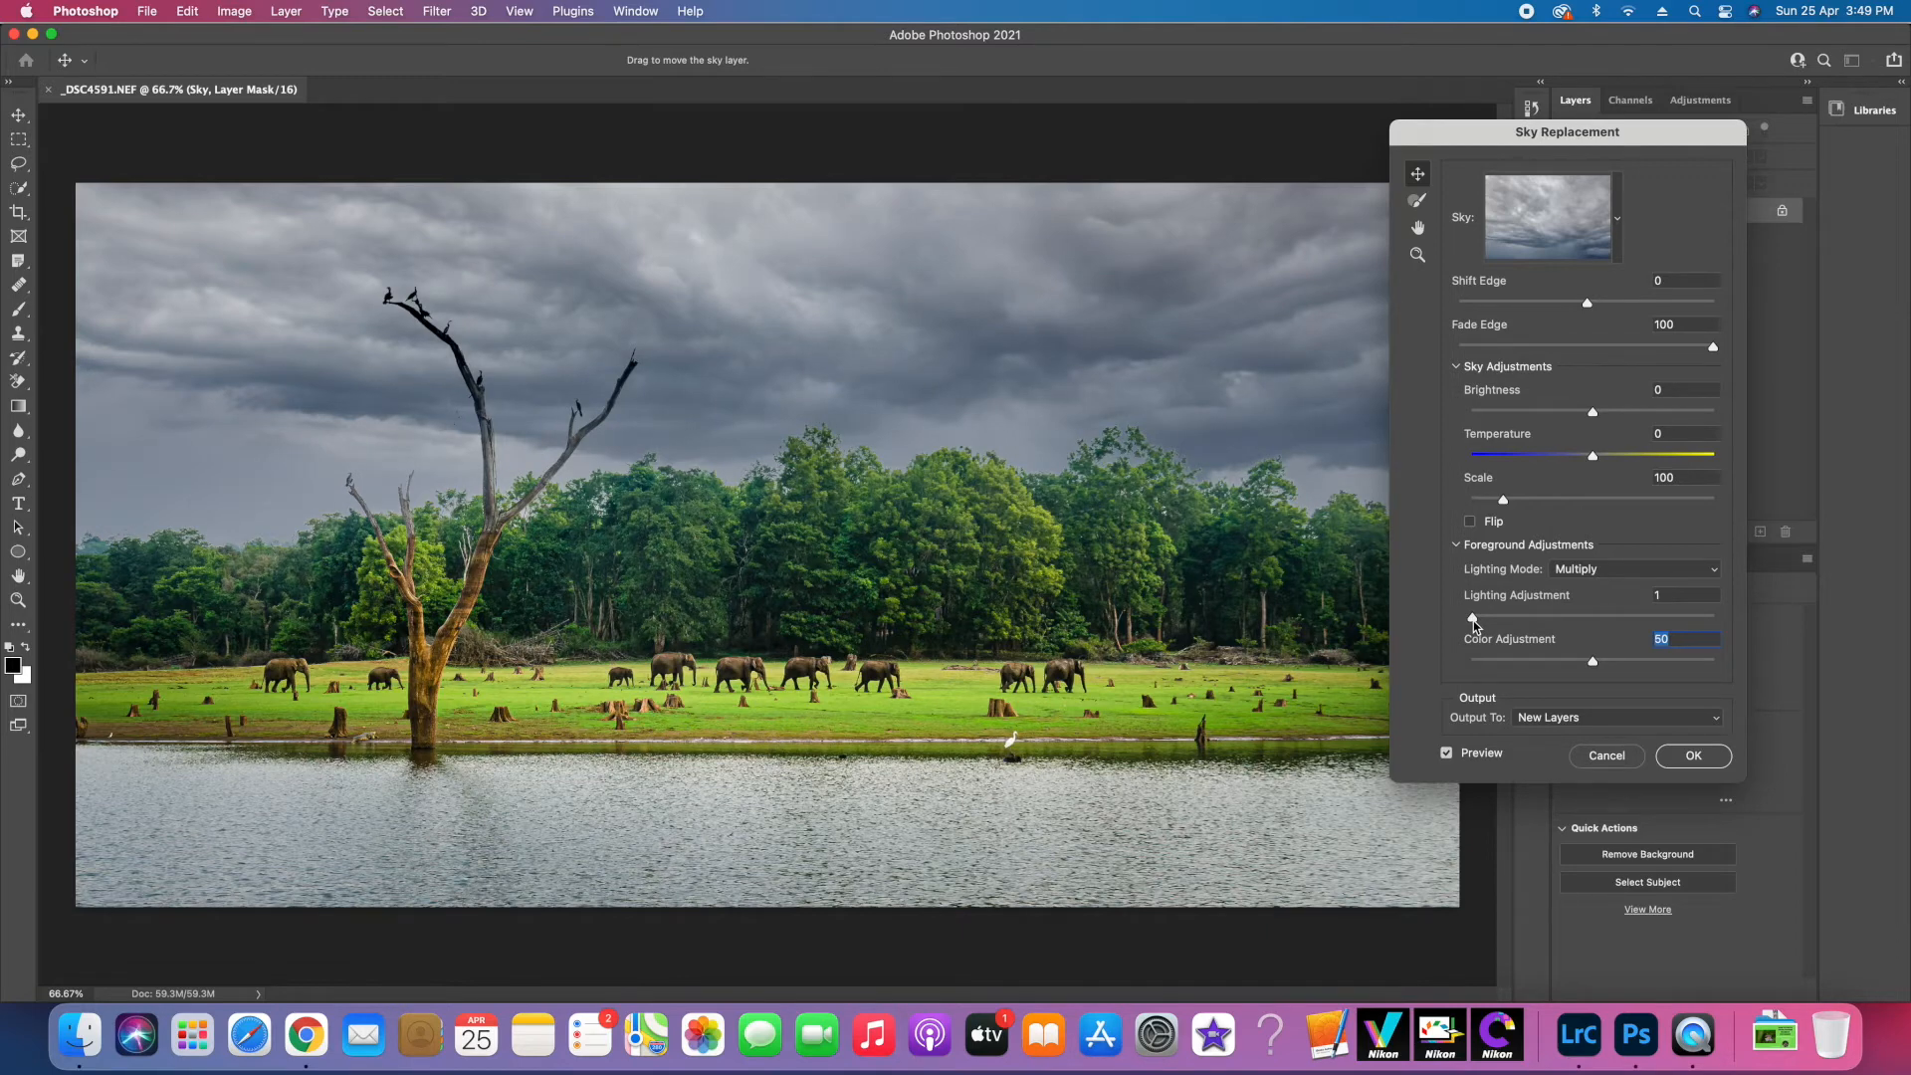
{"action": "left_click_drag", "start_coordinate": [1473, 619], "coordinate": [1727, 621]}
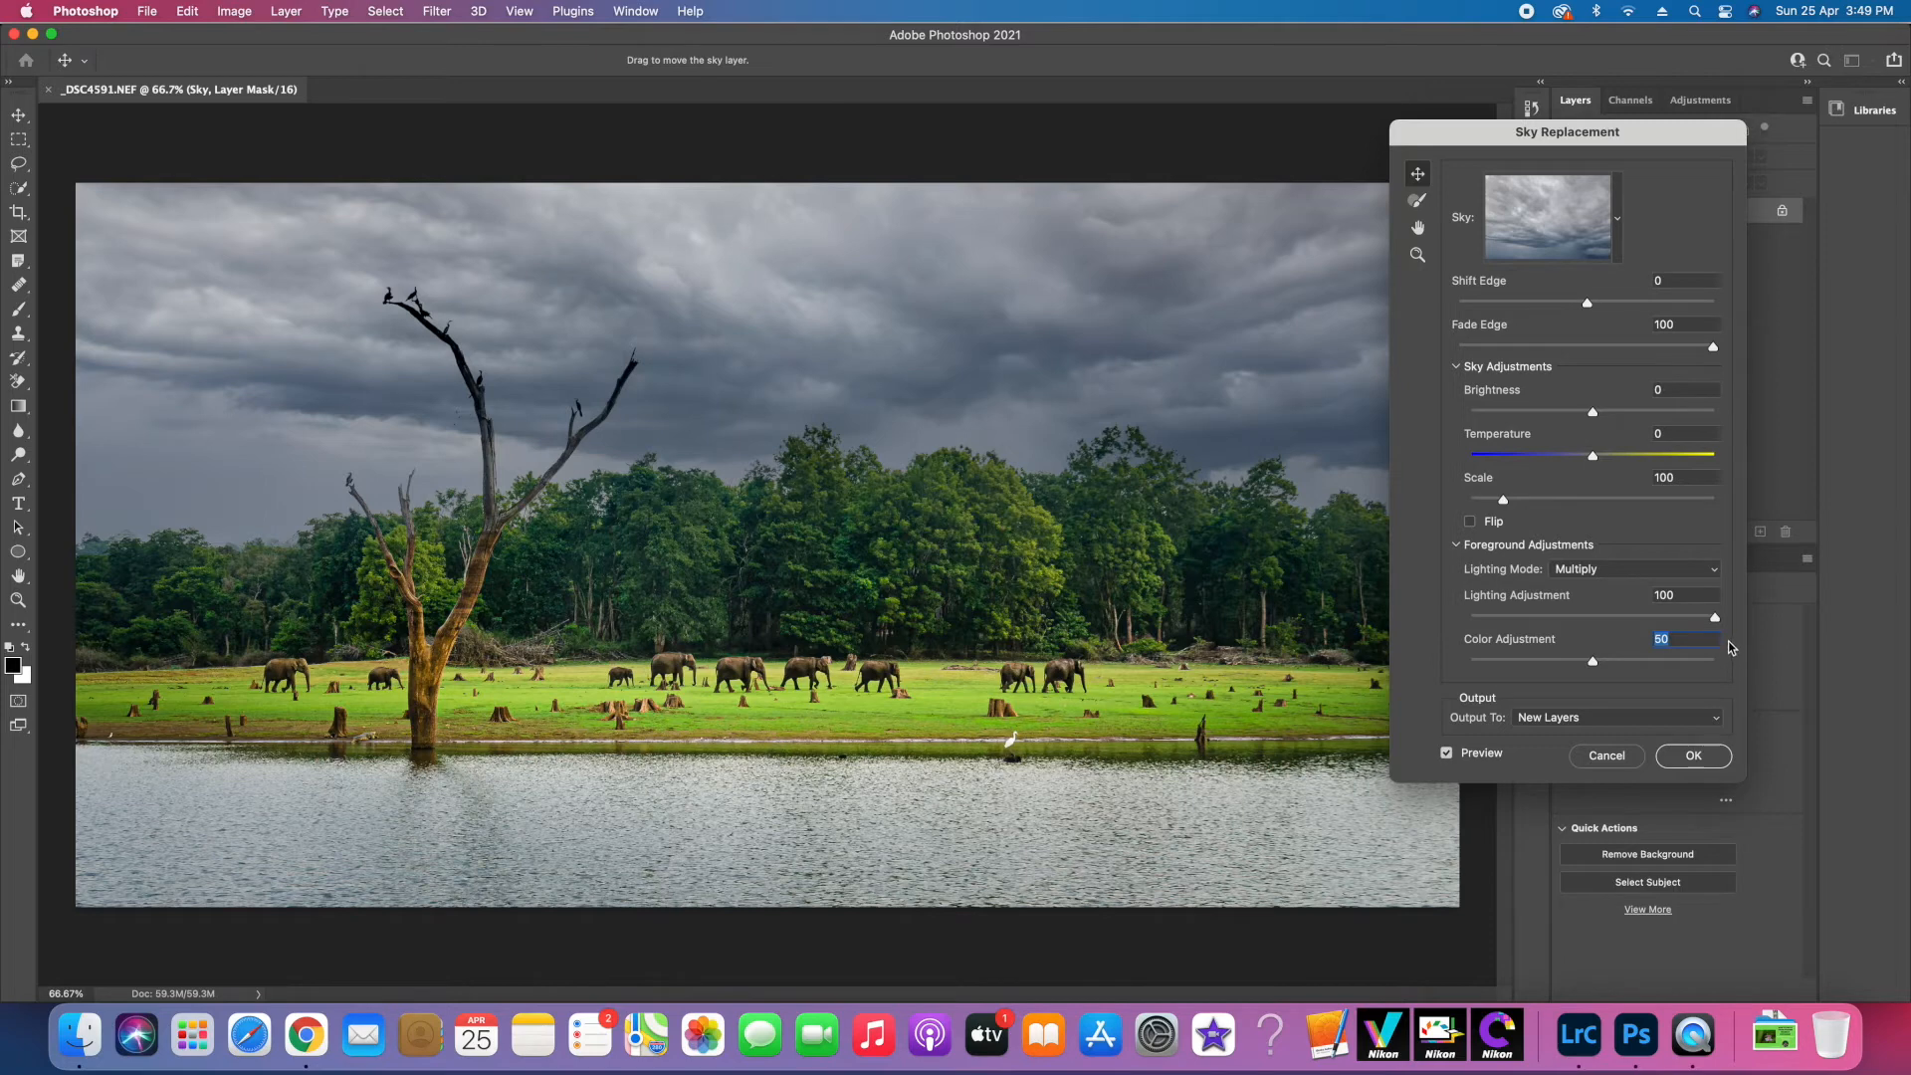
{"action": "left_click", "coordinate": [1680, 594]}
{"action": "type", "text": "50"}
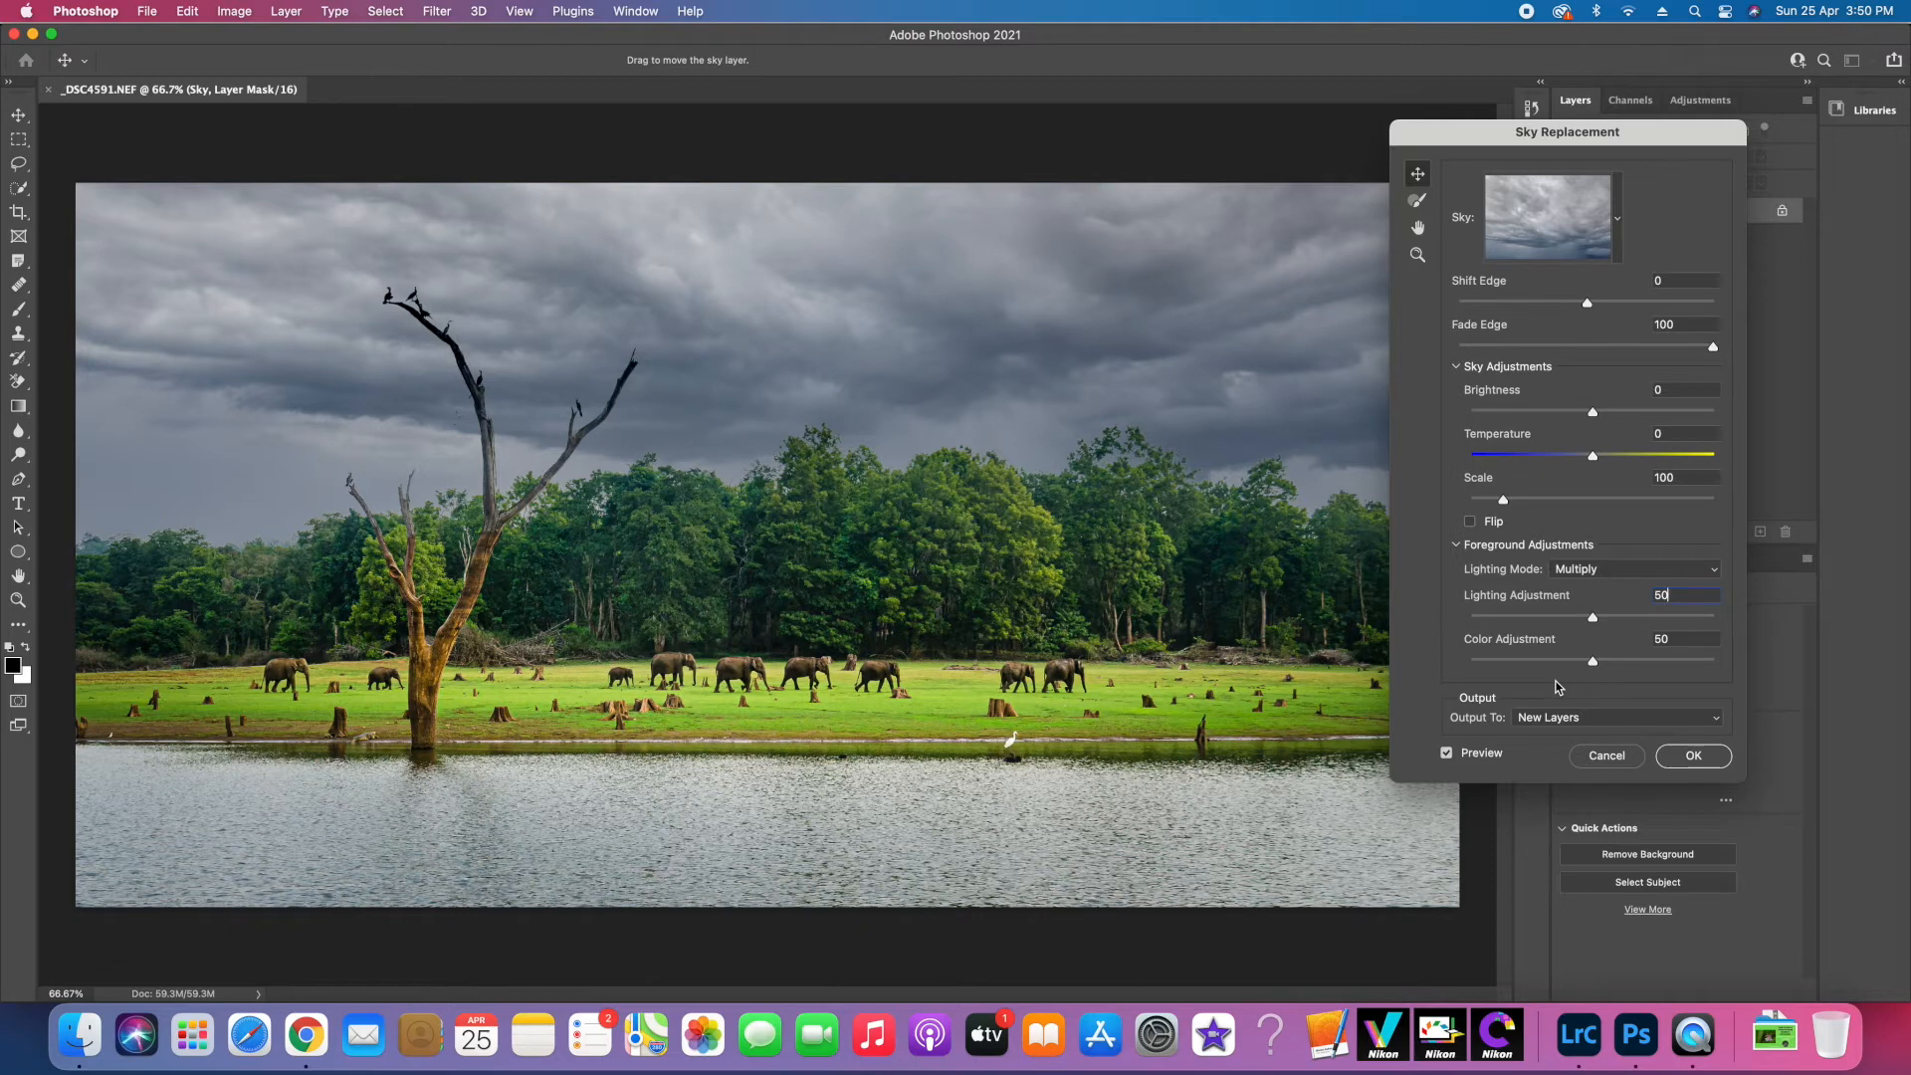
{"action": "key", "text": "Up"}
{"action": "key", "text": "Tab"}
- Try a Color Adjustment of 100 with the sky's Temperature at a cool -94 and at a strongly warm setting
{"action": "left_click_drag", "start_coordinate": [1593, 458], "coordinate": [1479, 459]}
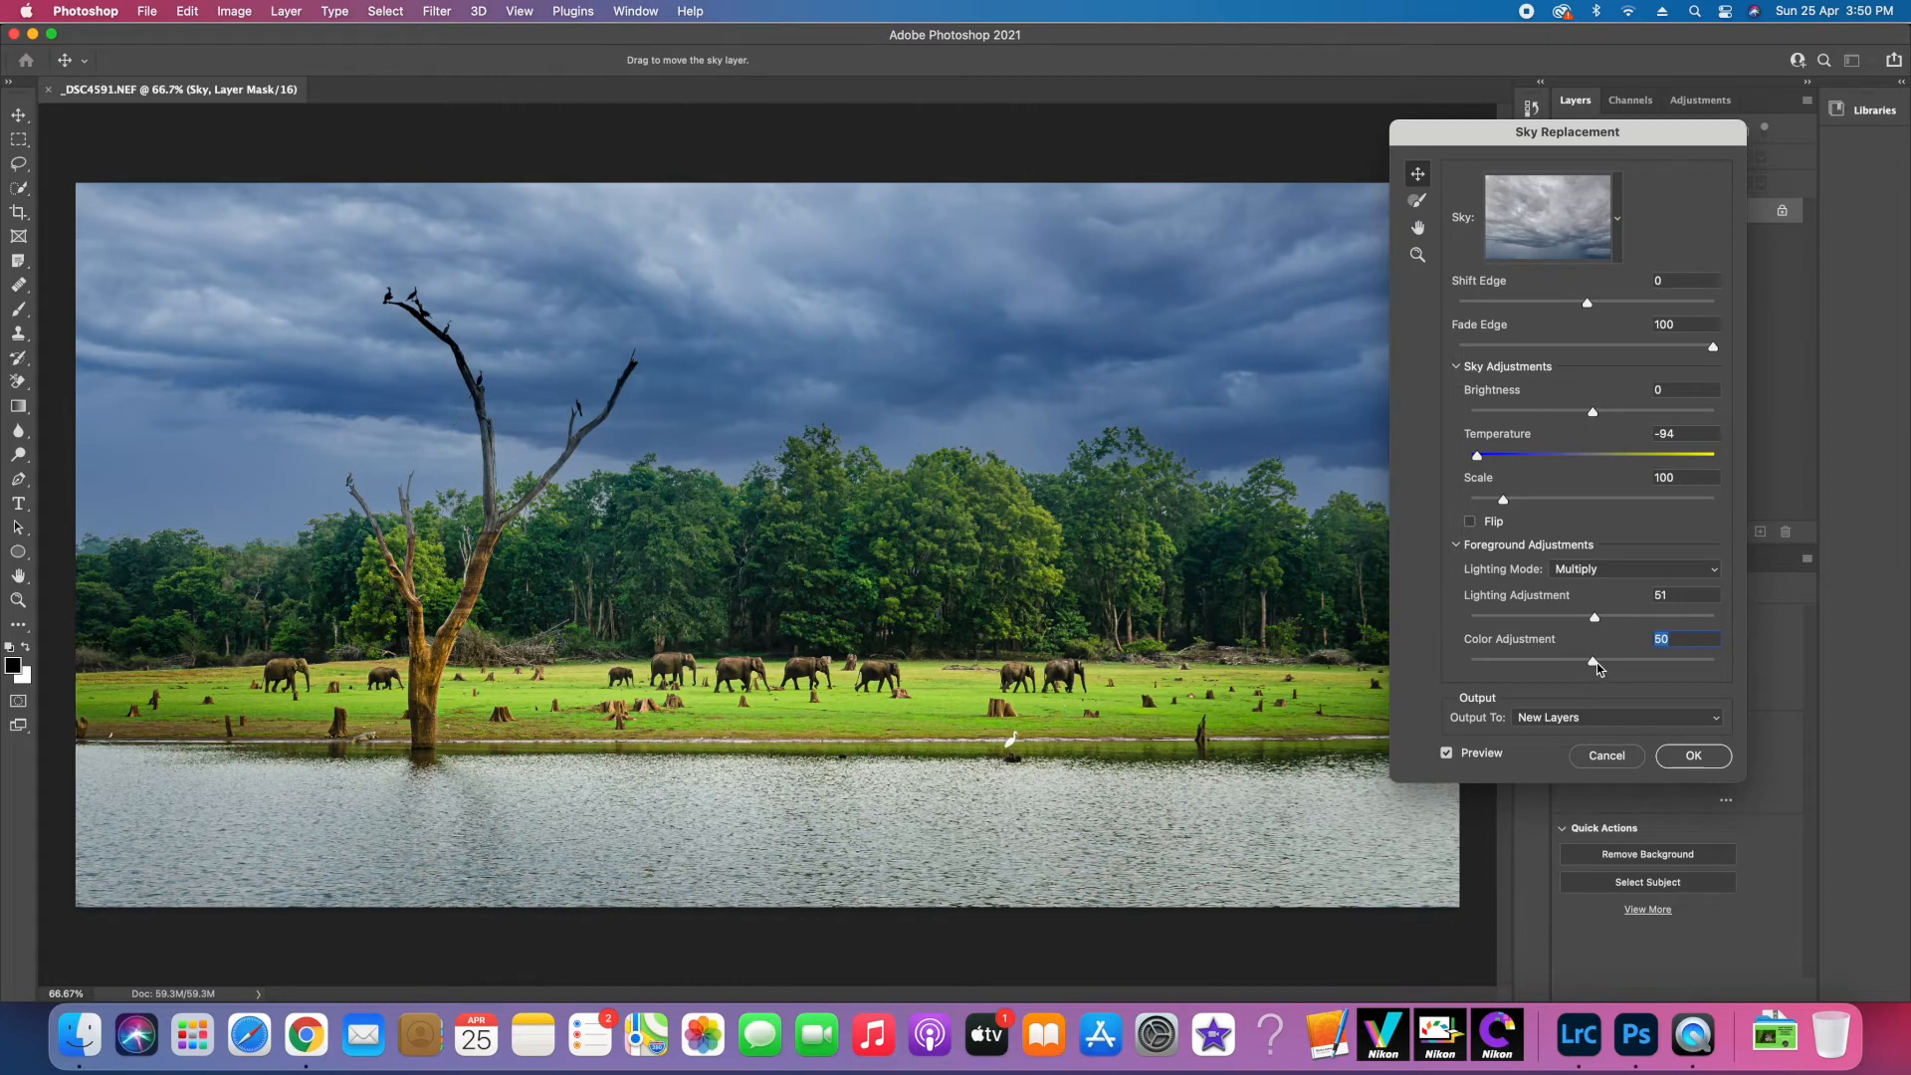
{"action": "left_click_drag", "start_coordinate": [1597, 661], "coordinate": [1724, 661]}
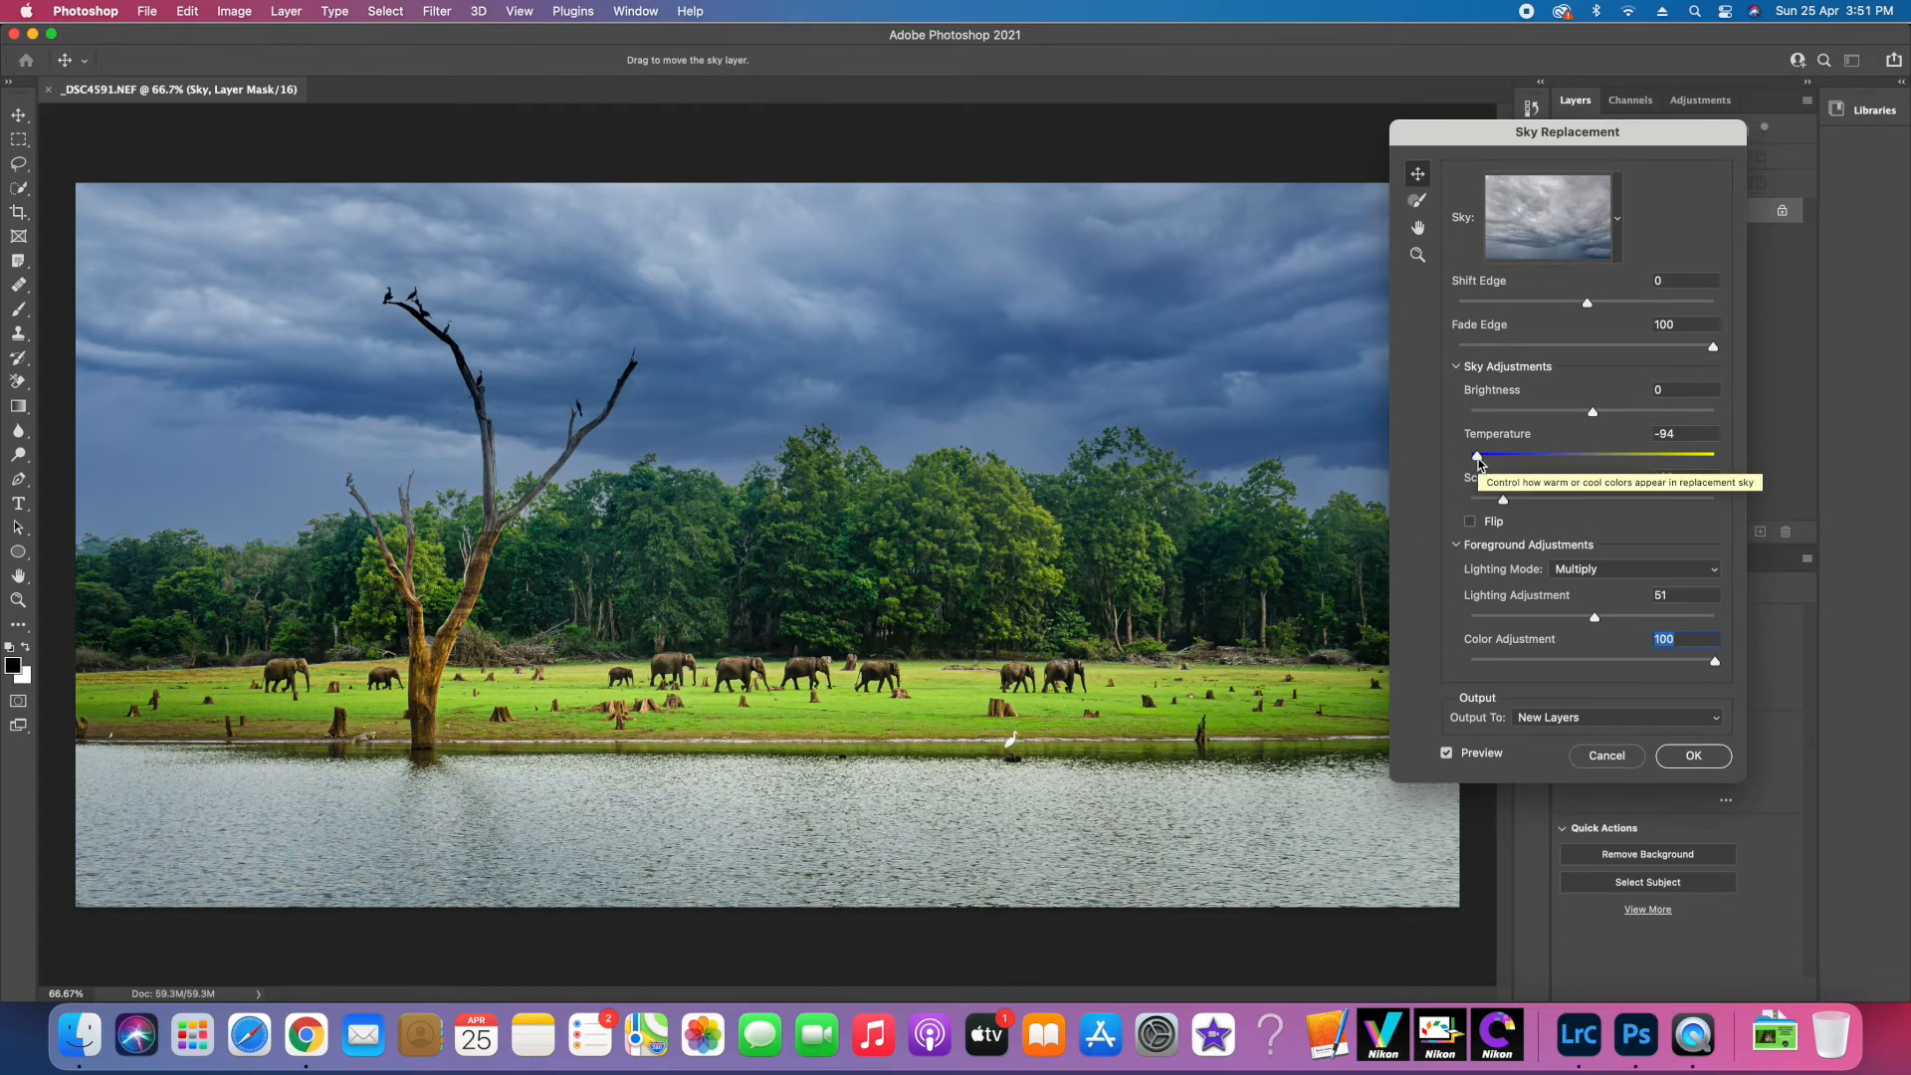
{"action": "left_click_drag", "start_coordinate": [1479, 463], "coordinate": [1704, 466]}
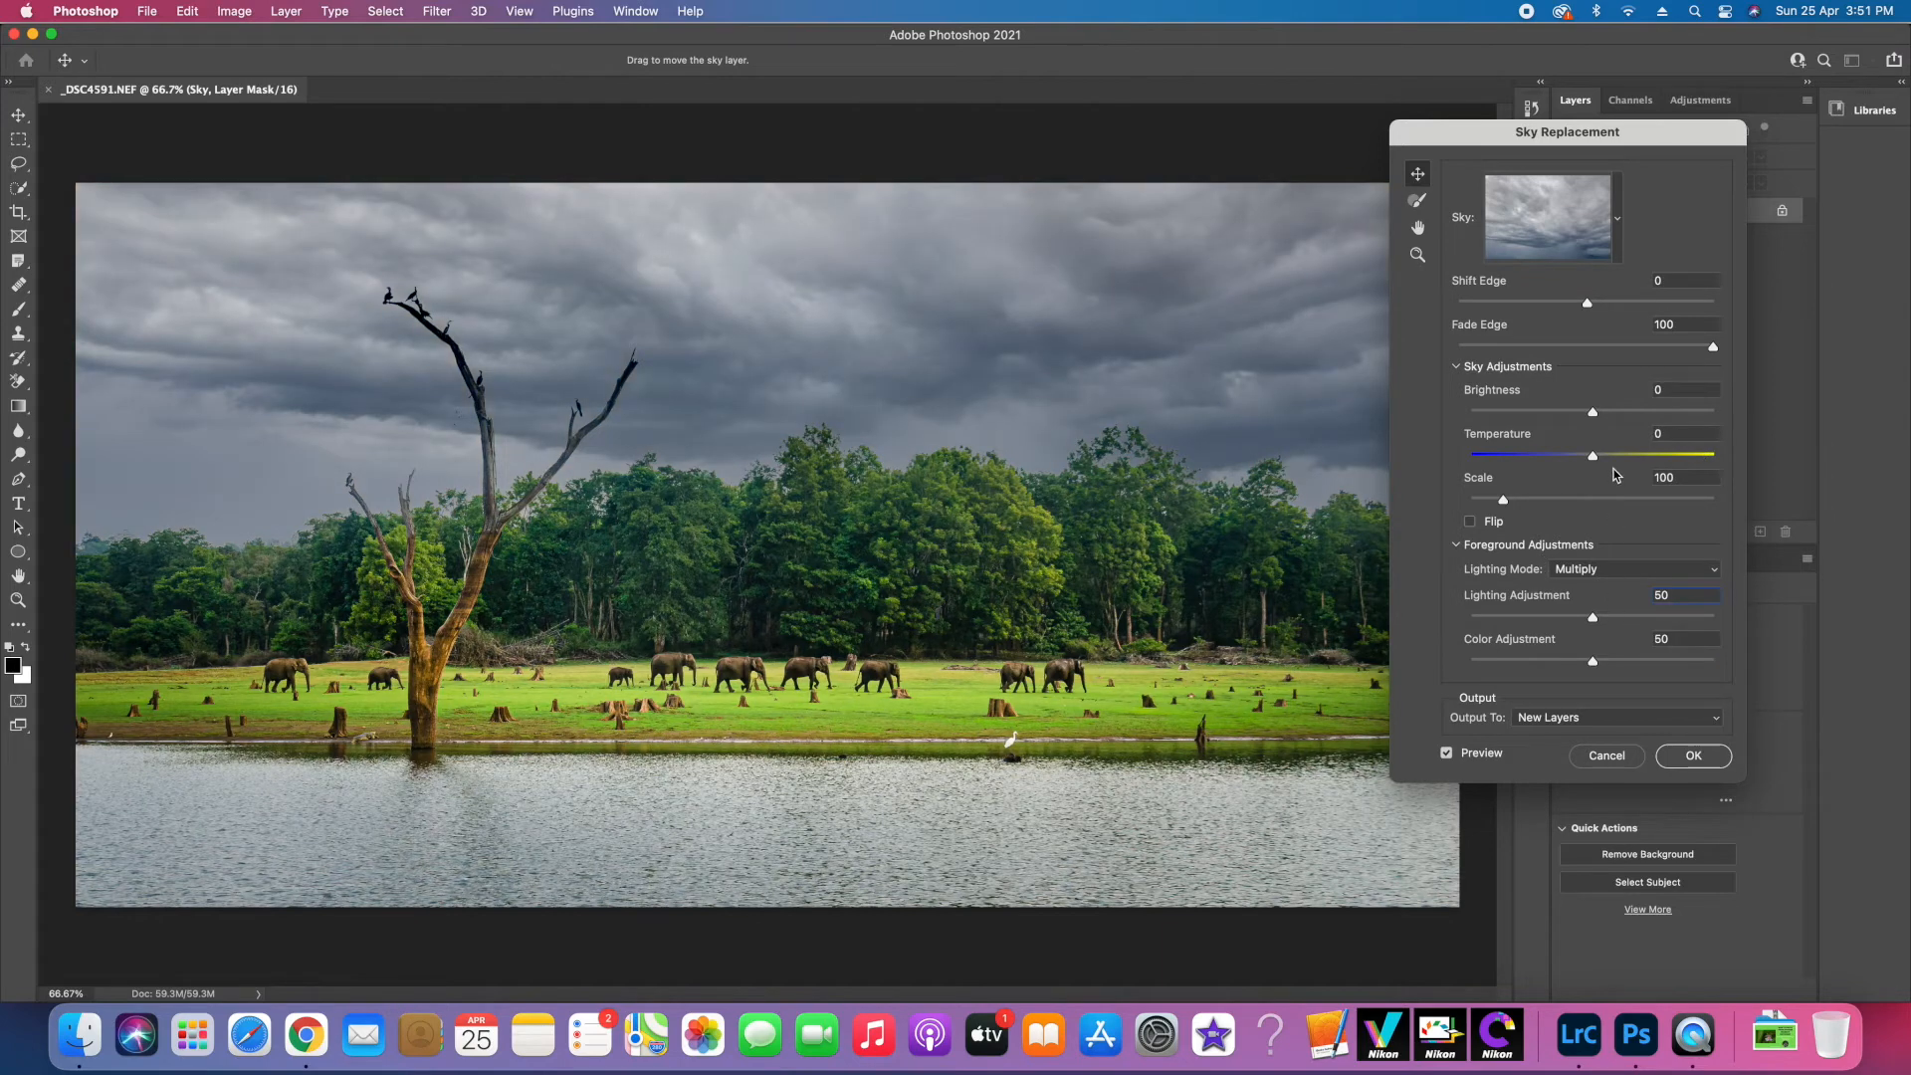
- Keep the output set to New Layers and apply the sky replacement
{"action": "left_click", "coordinate": [1530, 721]}
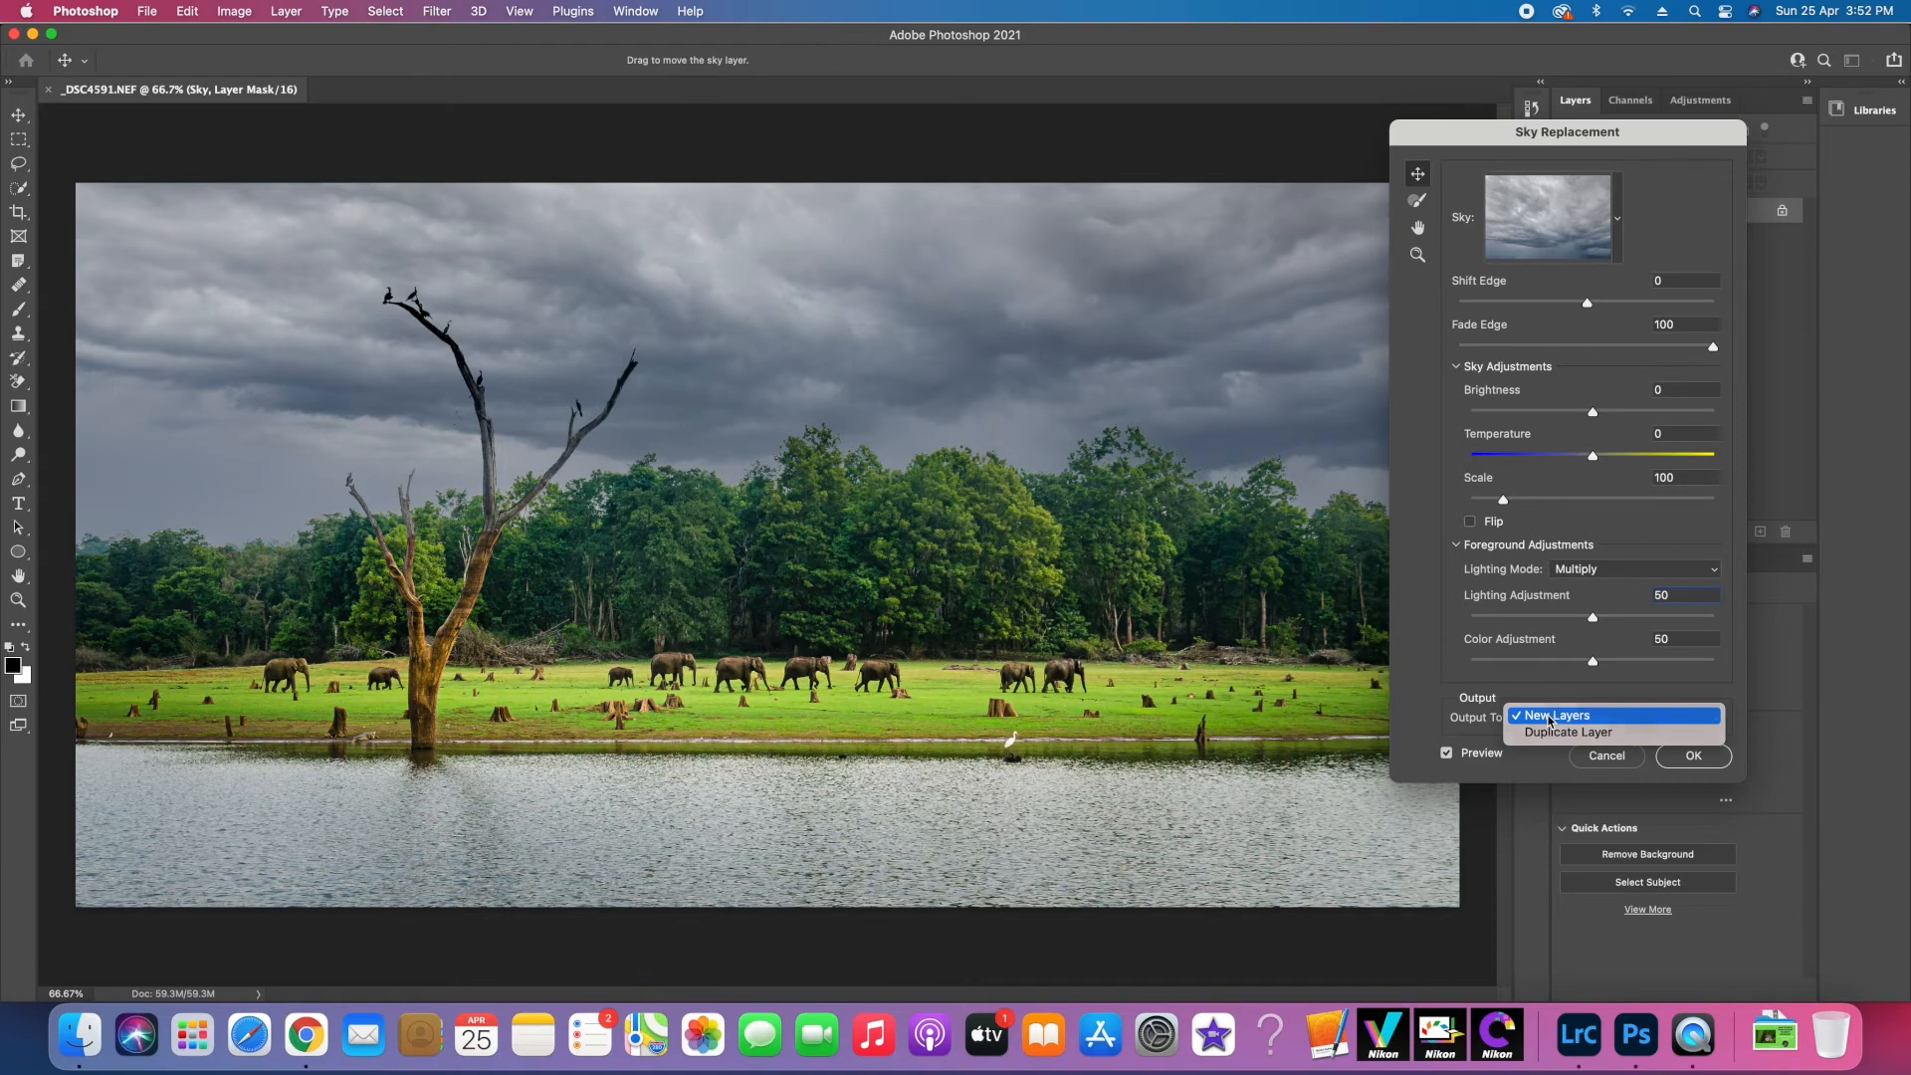
{"action": "left_click", "coordinate": [1549, 717]}
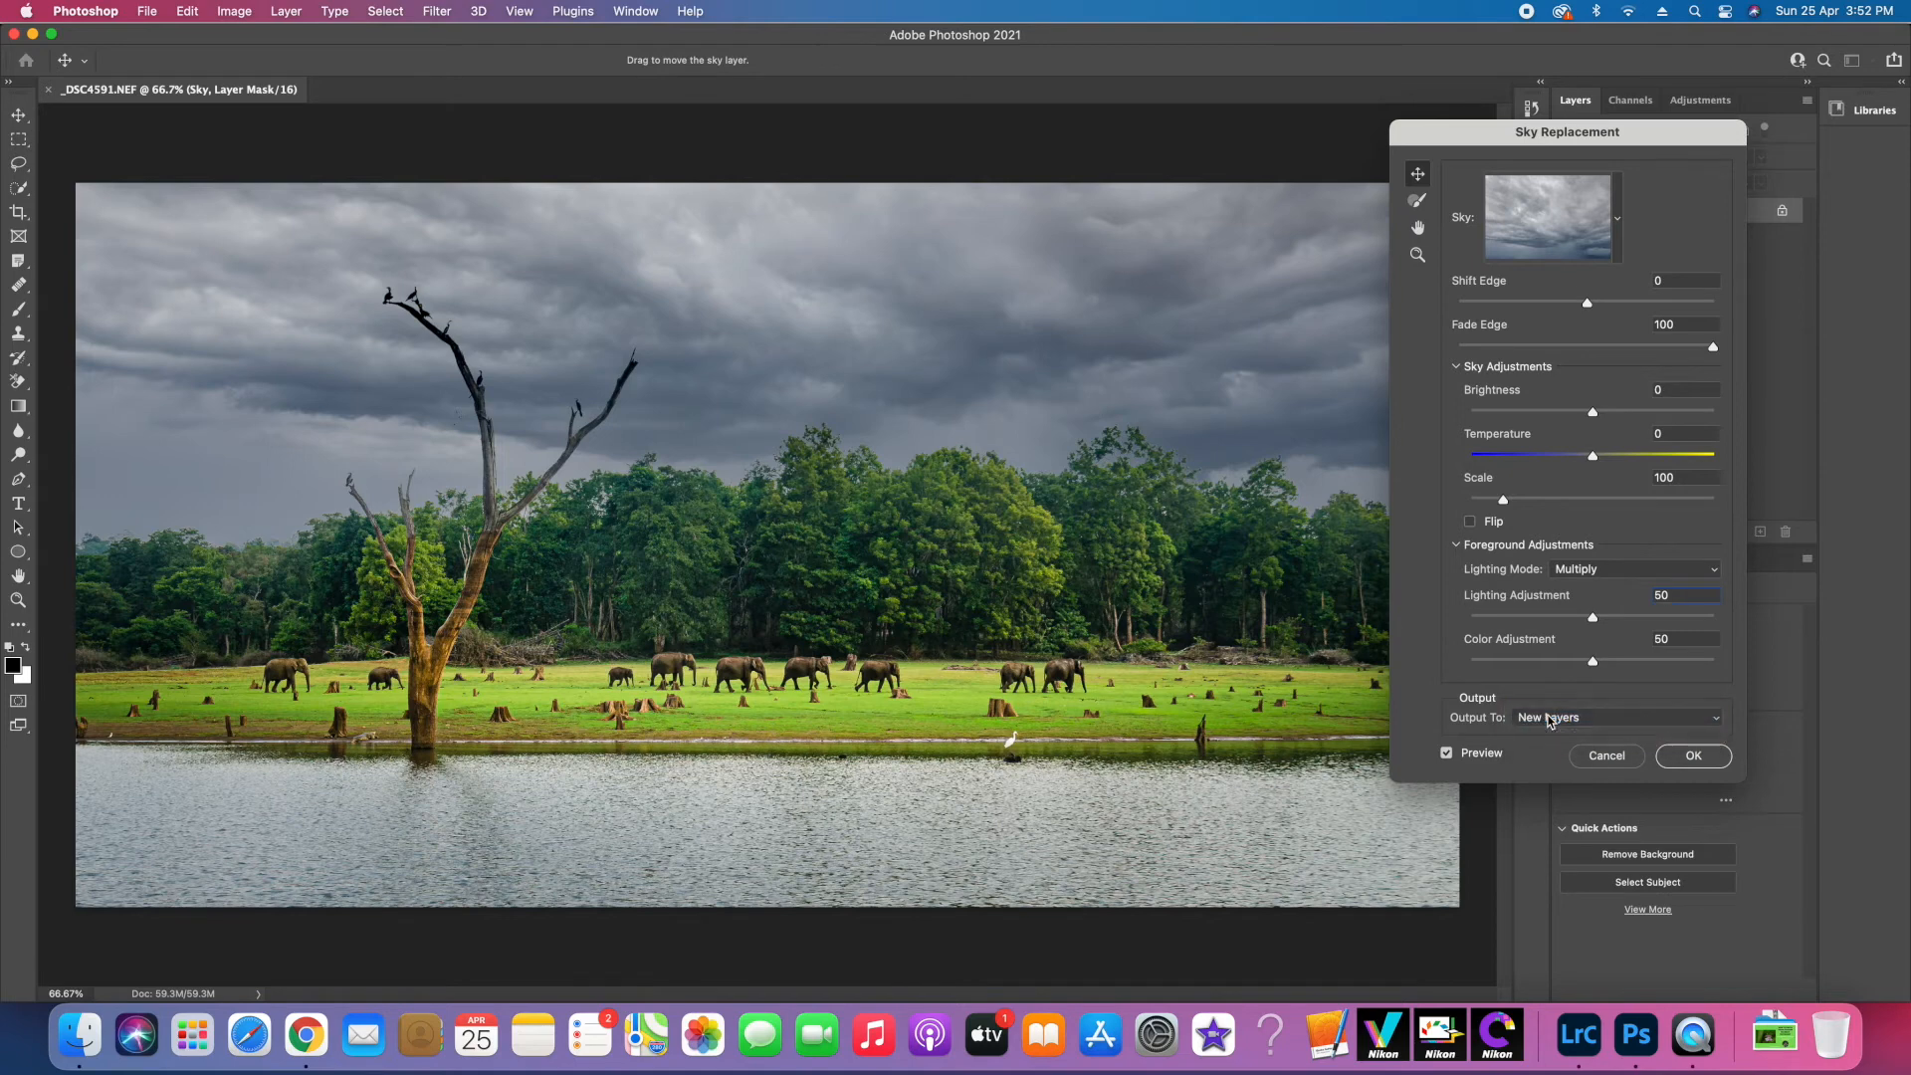
{"action": "left_click", "coordinate": [1689, 758]}
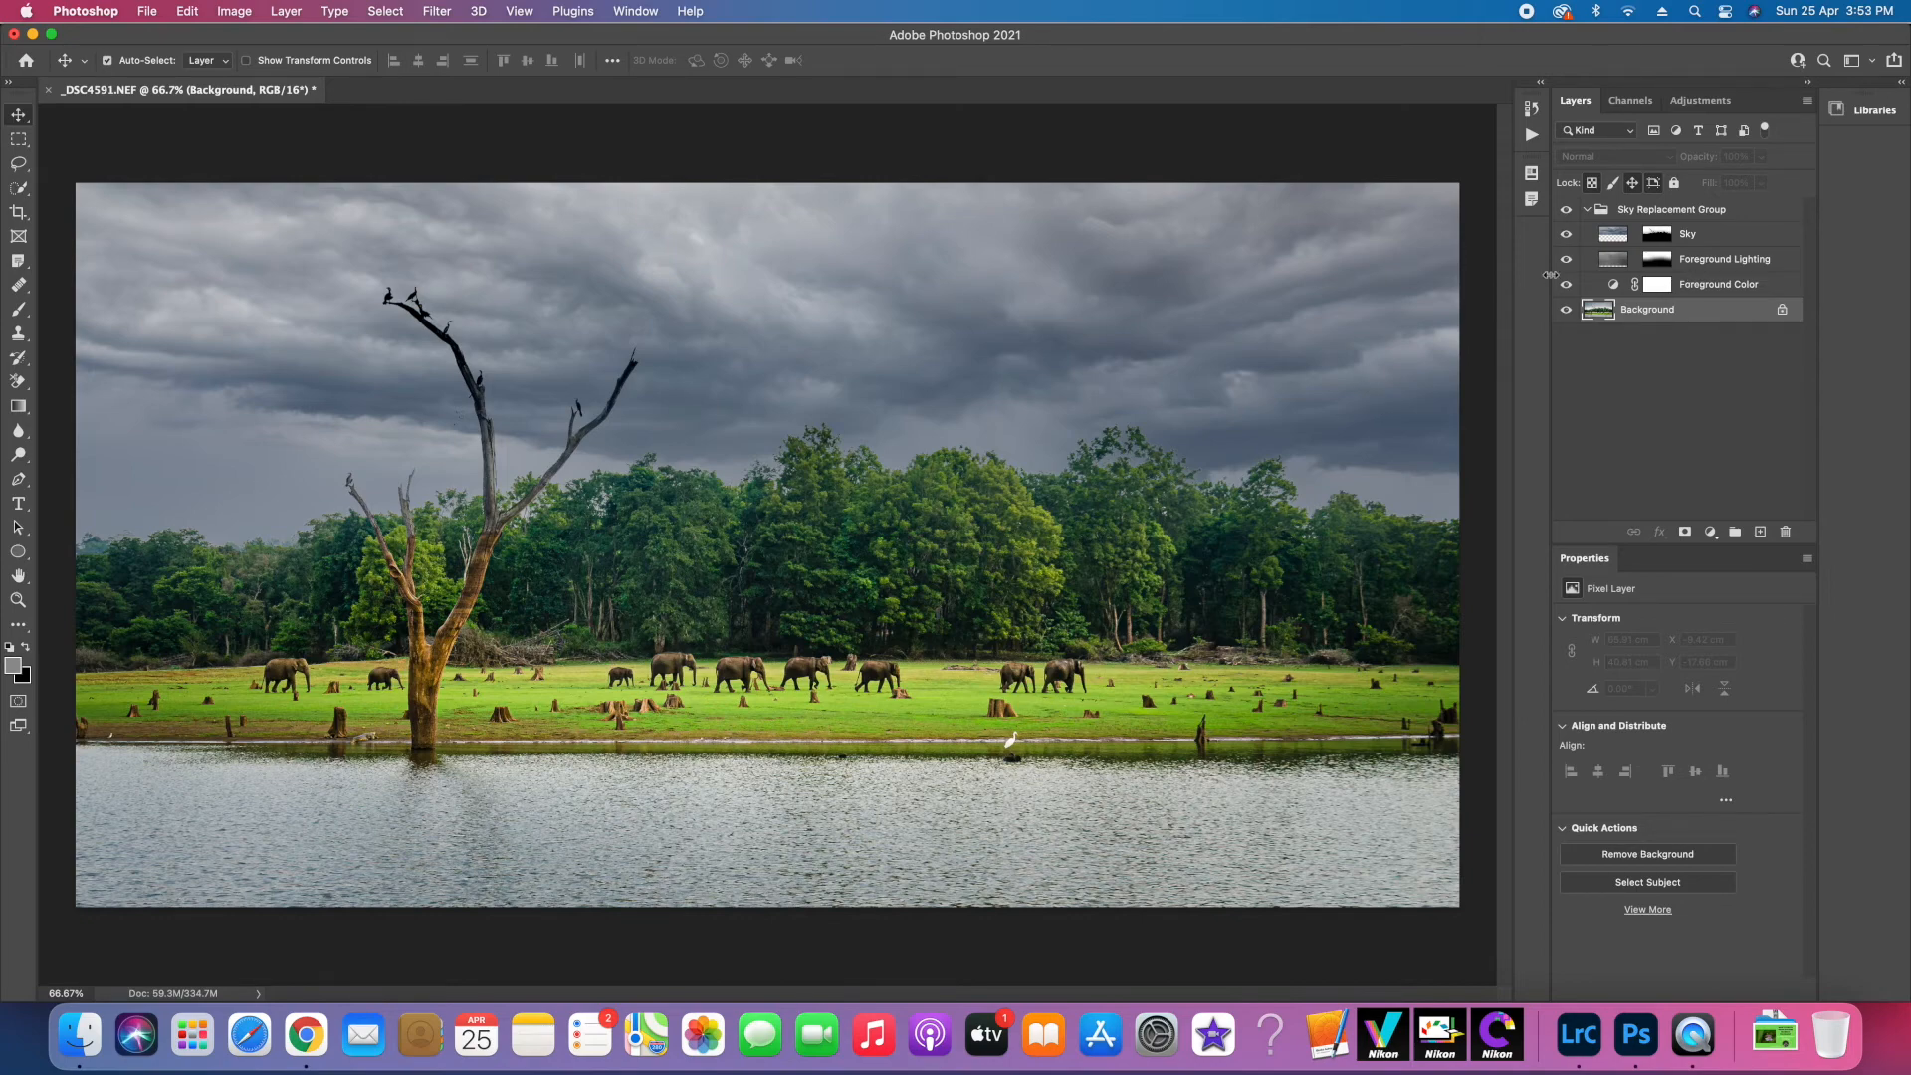
- Hide and show the Sky Replacement Group to compare the original photo with the new sky
{"action": "left_click", "coordinate": [1566, 211]}
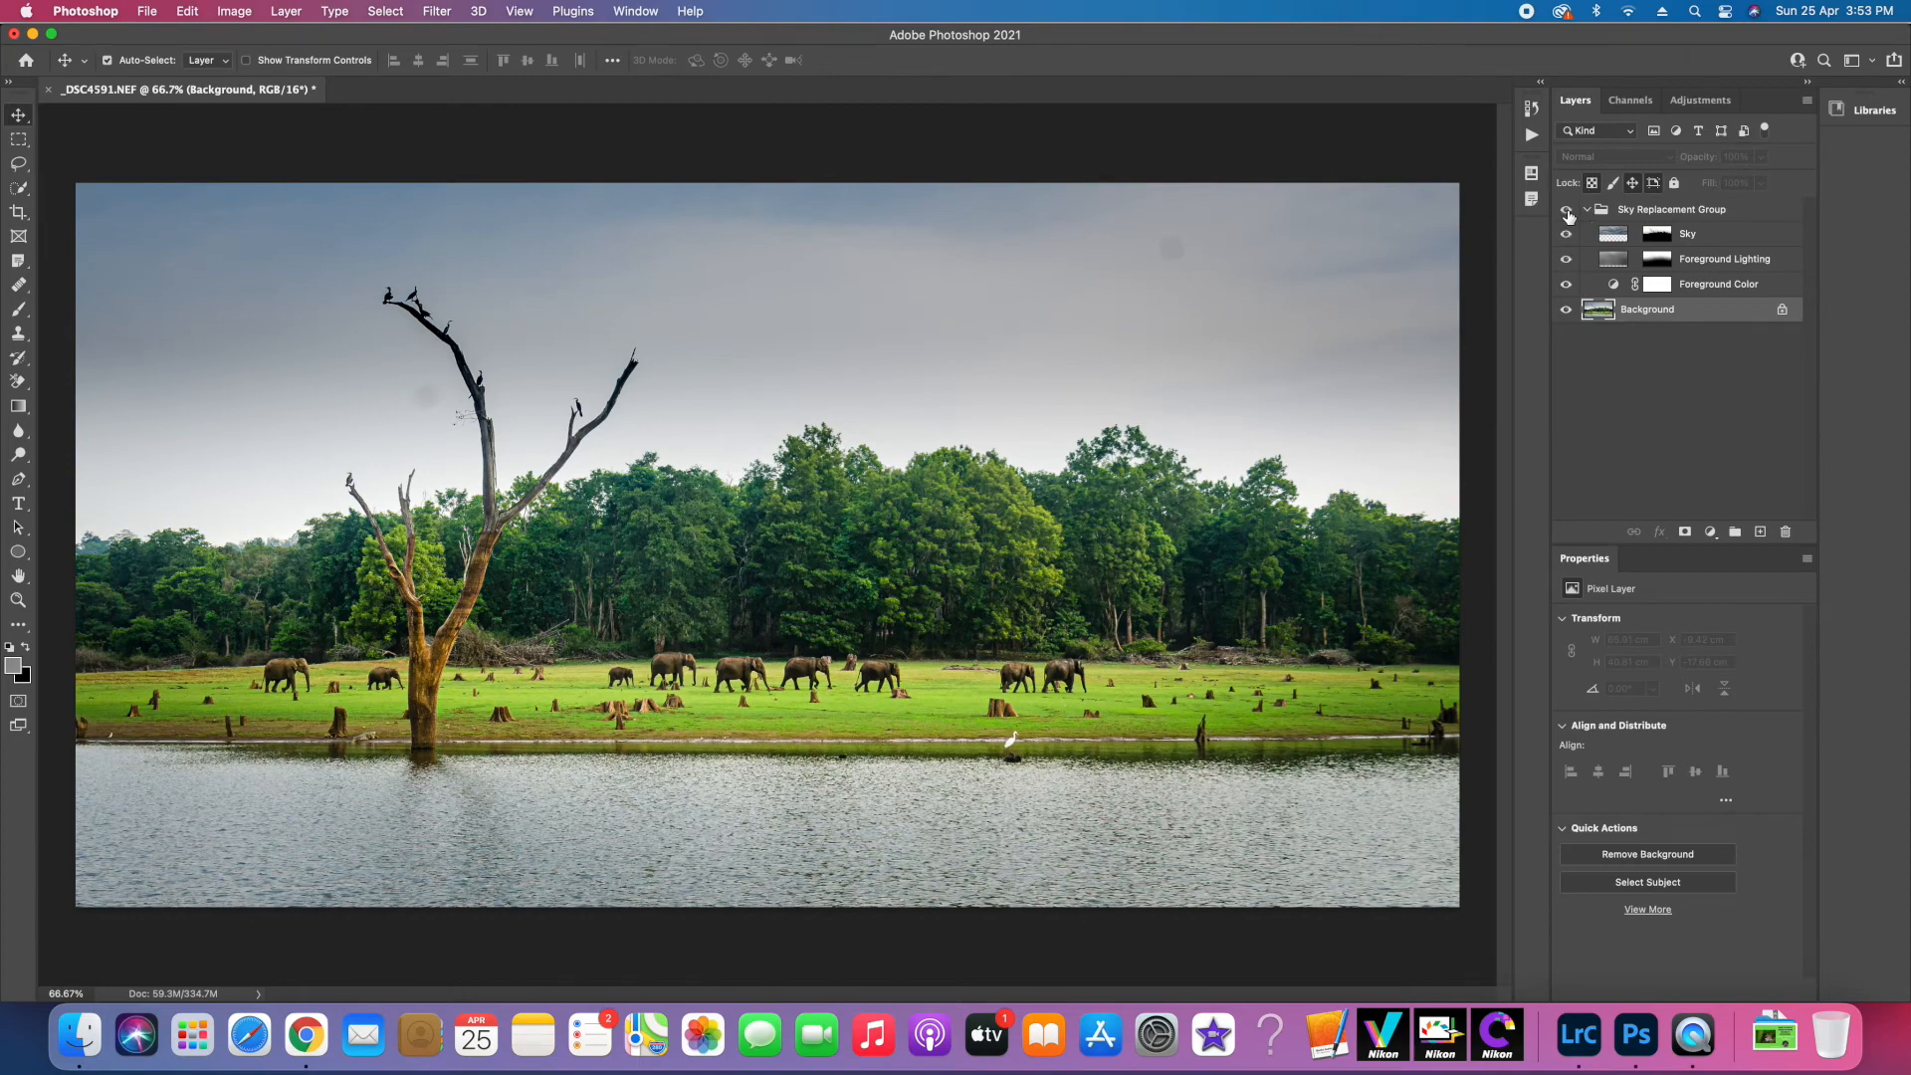
{"action": "left_click", "coordinate": [1566, 210]}
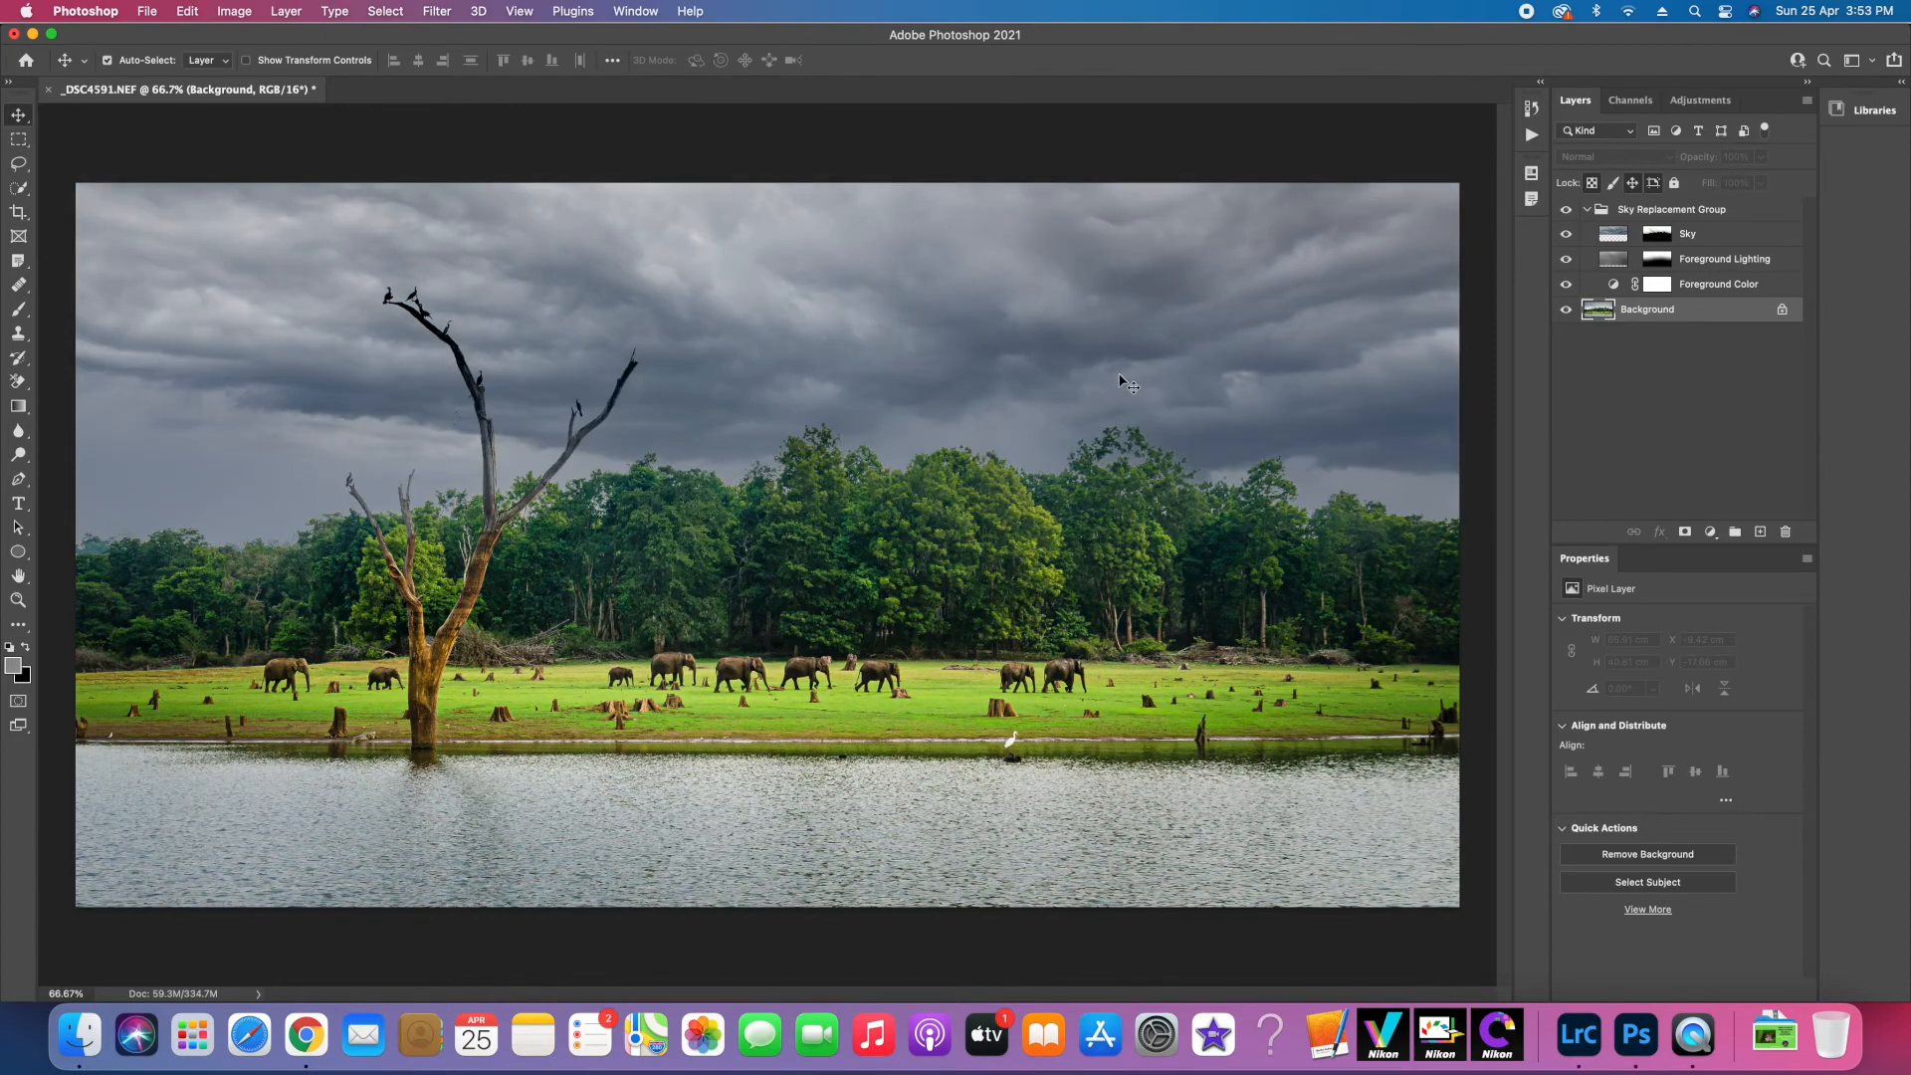